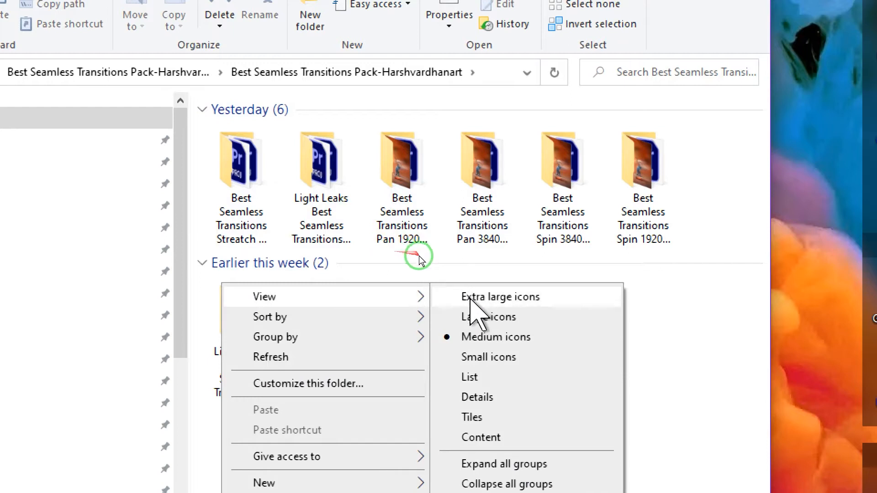
Show the pack's folders as a list, and open the recent project Promo -Best Seamless Transitions Pack in Premiere Pro.
{"action": "left_click", "coordinate": [475, 377]}
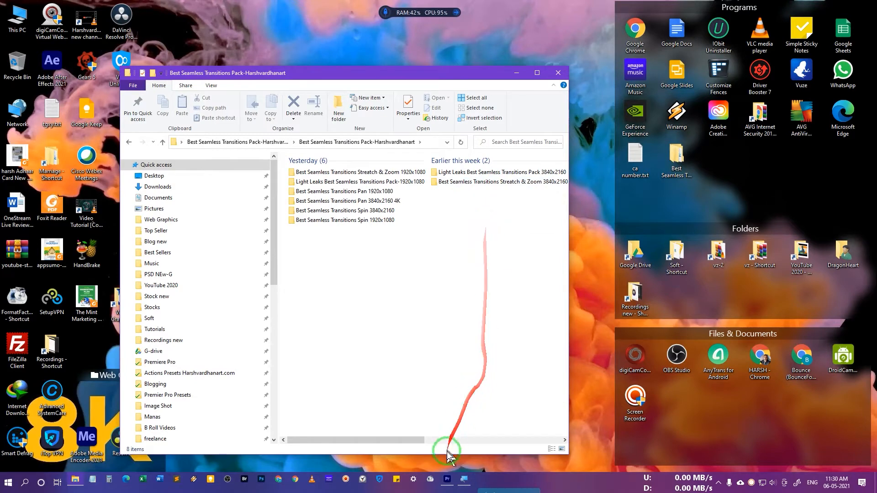
{"action": "left_click", "coordinate": [447, 479]}
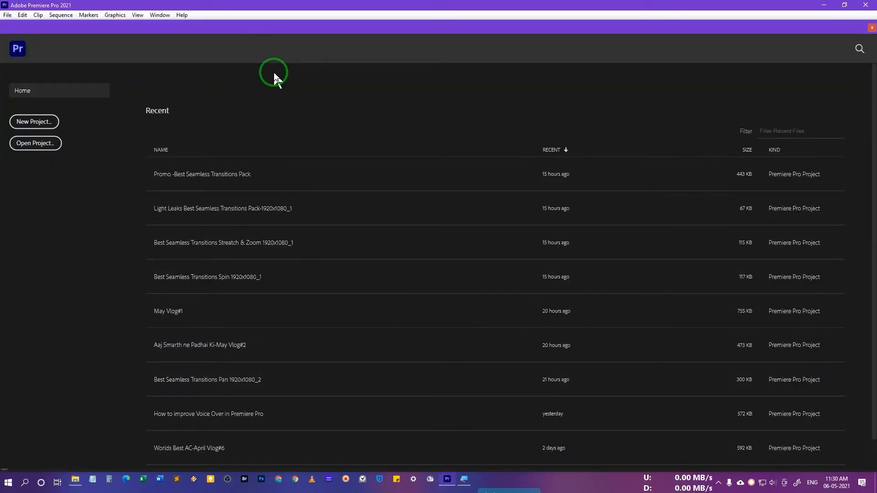
{"action": "left_click", "coordinate": [237, 174]}
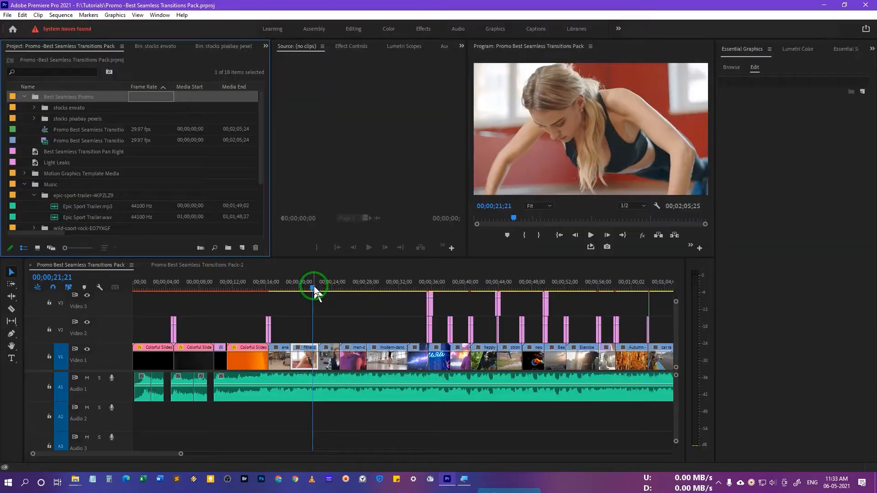
{"action": "mouse_move", "coordinate": [315, 291]}
{"action": "left_mouse_down"}
{"action": "mouse_move", "coordinate": [377, 290]}
{"action": "mouse_move", "coordinate": [317, 290]}
{"action": "mouse_move", "coordinate": [310, 306]}
{"action": "left_mouse_up"}
Start opening another project and browse to the Best Seamless Transitions Streatch & Zoom 1920x1080 folder inside the Best Seamless Transitions Pack-Harshvardhanart folder.
{"action": "left_click", "coordinate": [8, 15]}
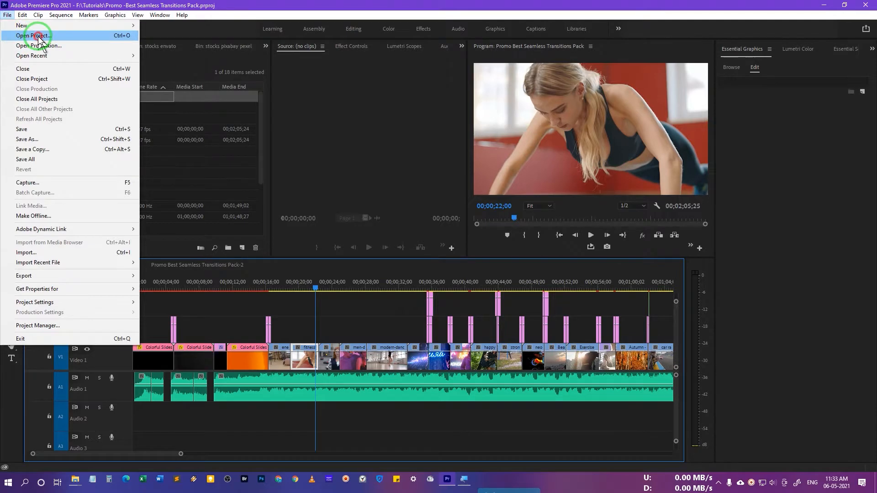
{"action": "left_click", "coordinate": [39, 37]}
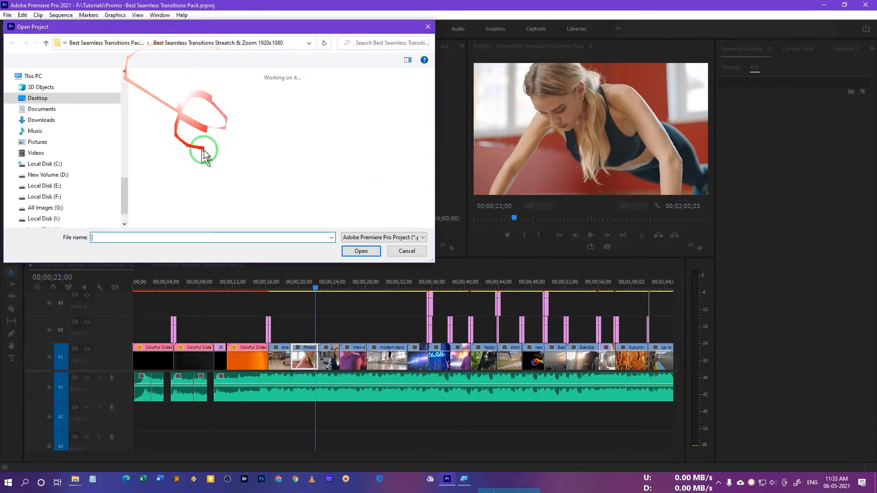
{"action": "left_click", "coordinate": [131, 43]}
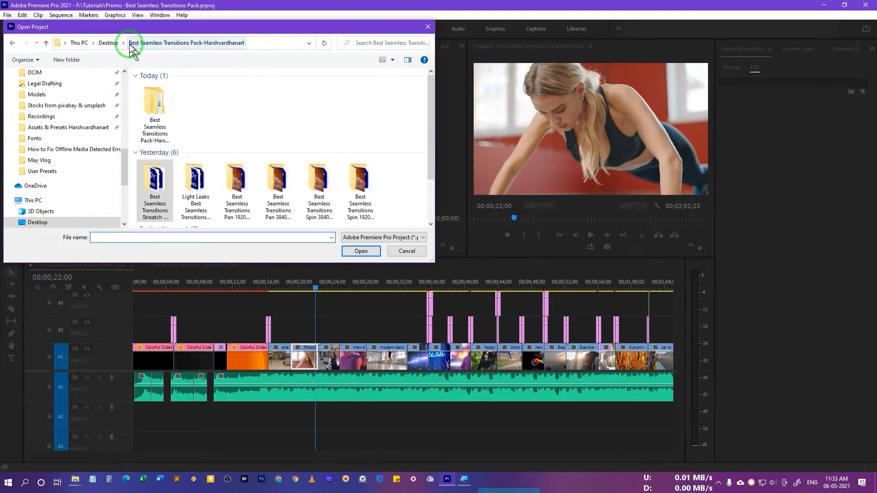
{"action": "double_click", "coordinate": [155, 103]}
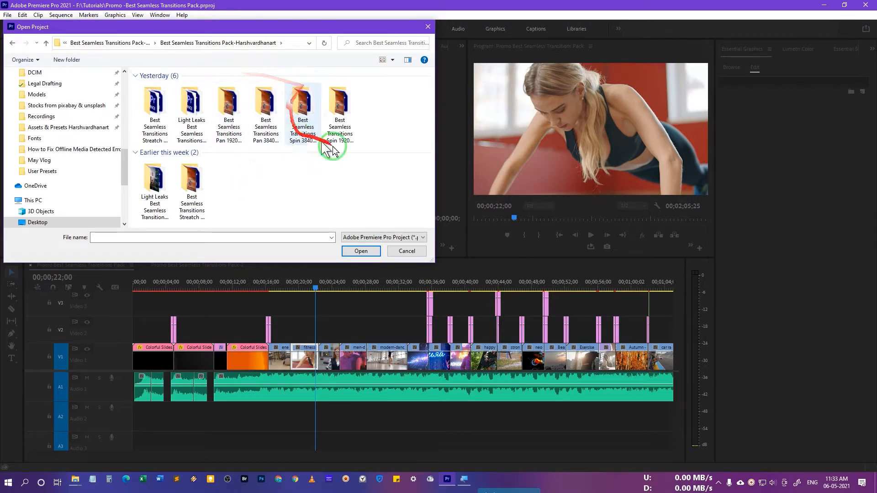
{"action": "right_click", "coordinate": [249, 177]}
{"action": "mouse_move", "coordinate": [229, 190]}
{"action": "left_click", "coordinate": [279, 250]}
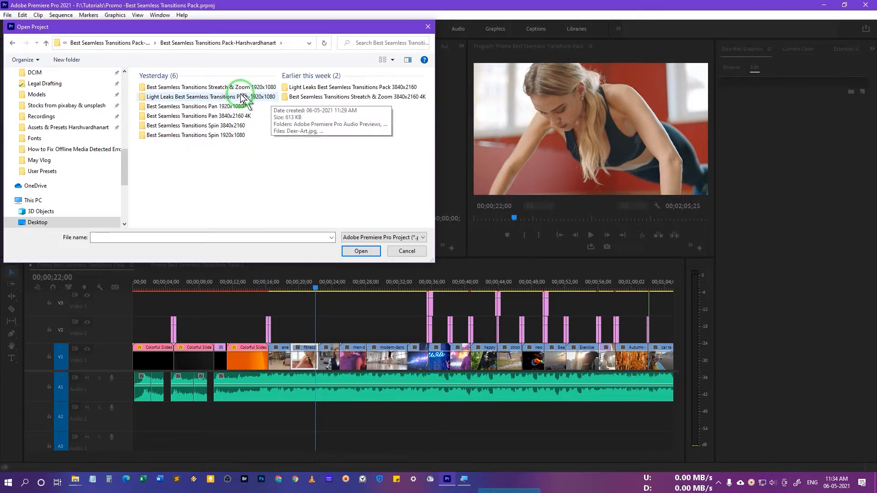
{"action": "left_click", "coordinate": [222, 87]}
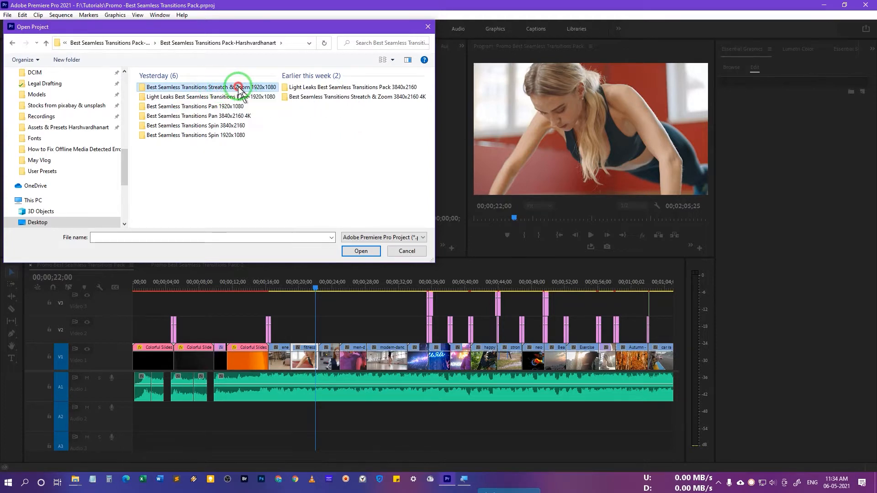
{"action": "double_click", "coordinate": [223, 88]}
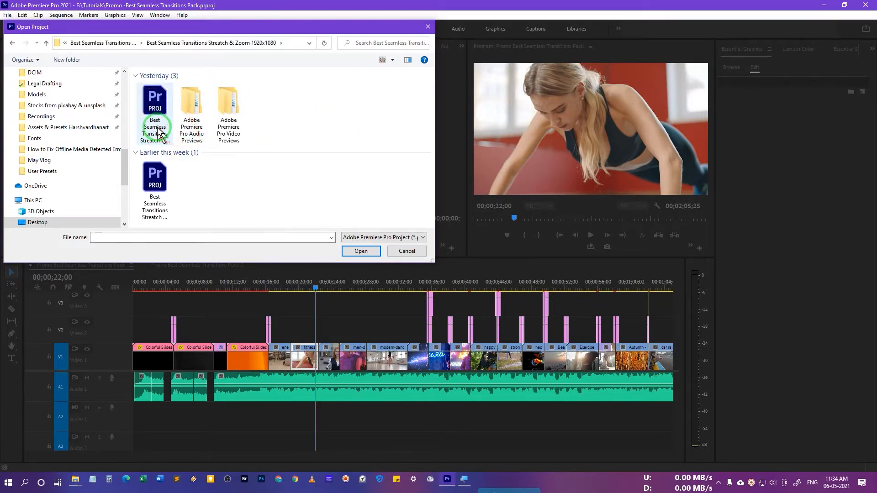
Delete the project file Best Seamless Transitions Streatch & Zoom 1920x1080_1.prproj from the folder.
{"action": "left_click", "coordinate": [168, 191]}
{"action": "left_click", "coordinate": [162, 112]}
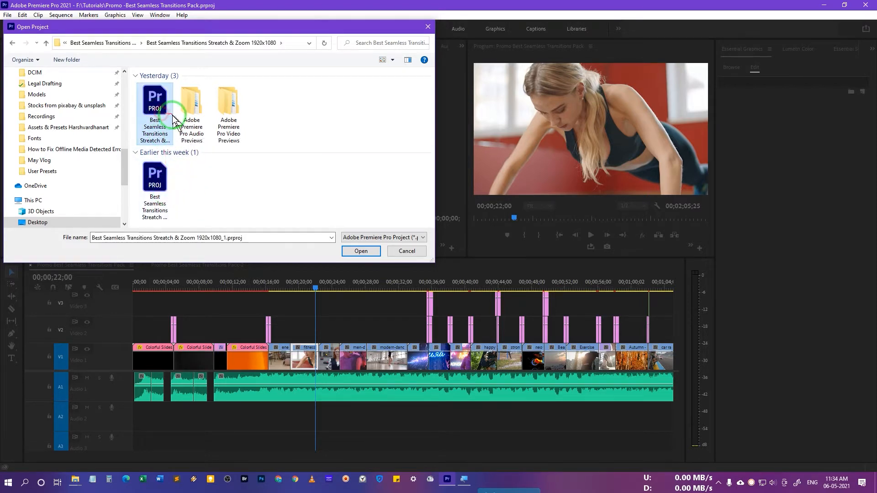
{"action": "key", "text": "Delete"}
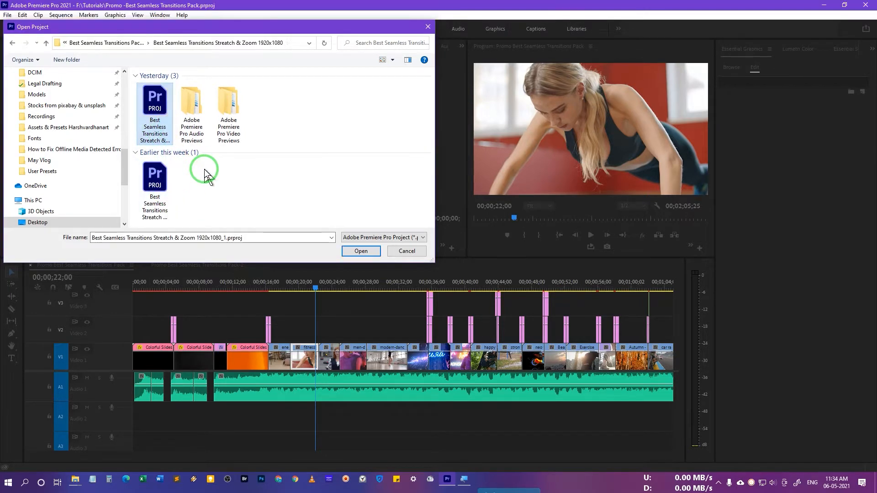
Open Best Seamless Transitions Streatch & Zoom 1920x1080.prproj and convert it under the name Best Seamless Transitions Streatch & Zoom 1920x1080_1.
{"action": "left_click", "coordinate": [162, 181]}
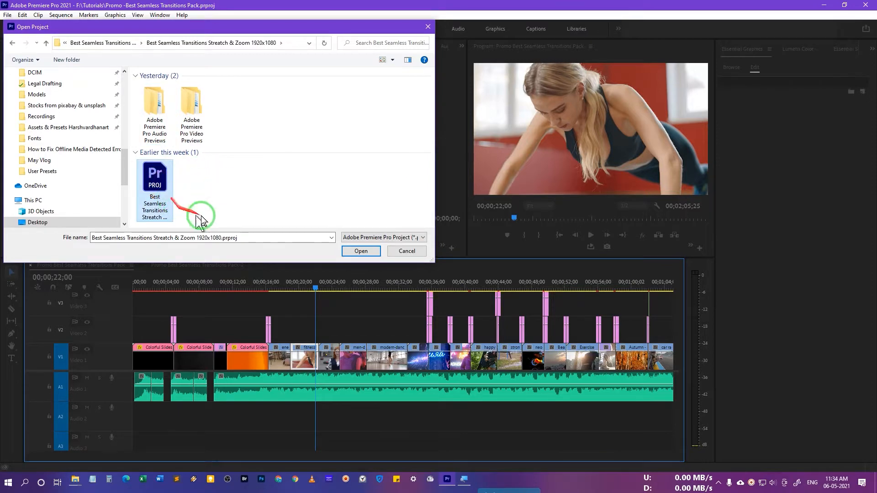
{"action": "left_click", "coordinate": [156, 200]}
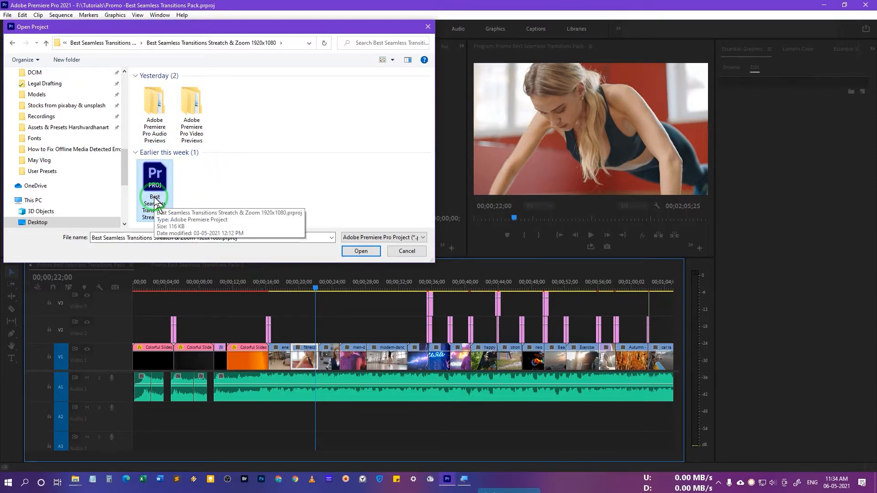
{"action": "double_click", "coordinate": [156, 200]}
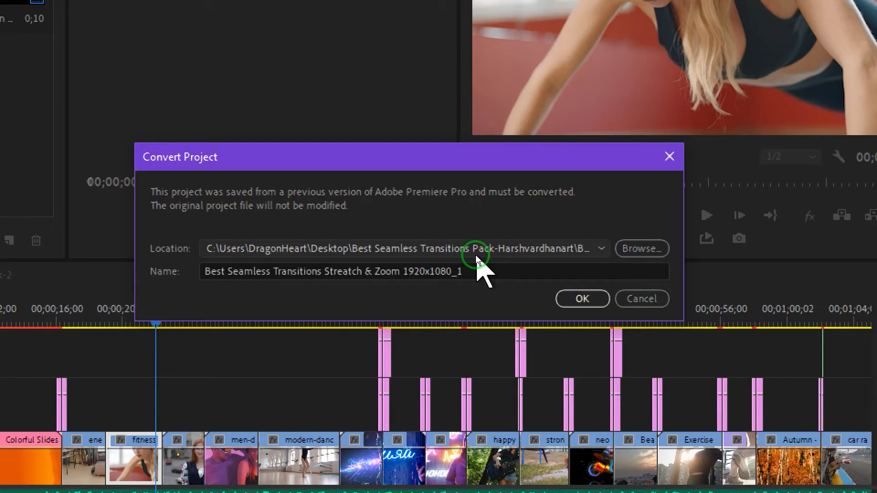
{"action": "left_click", "coordinate": [481, 272]}
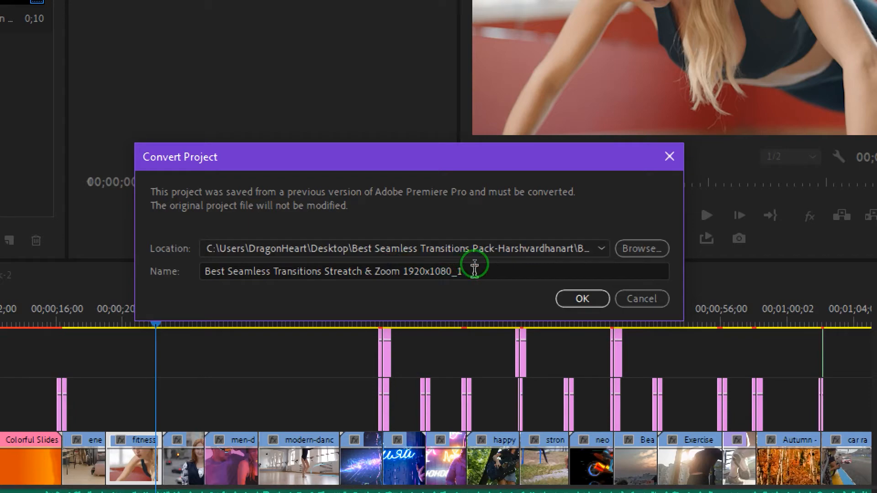
{"action": "left_click", "coordinate": [583, 299]}
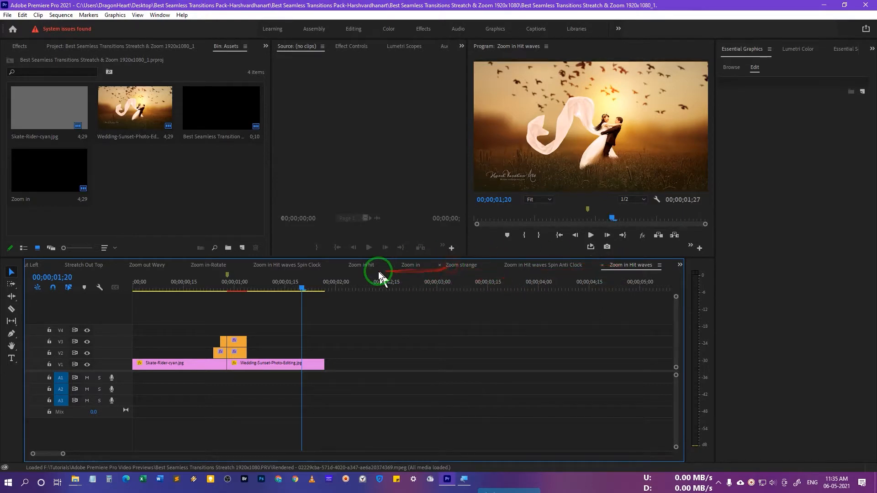
Close all the transition sequences in the timeline except the two Promo sequences, and show the Streatch & Zoom project's contents.
{"action": "left_click", "coordinate": [280, 265]}
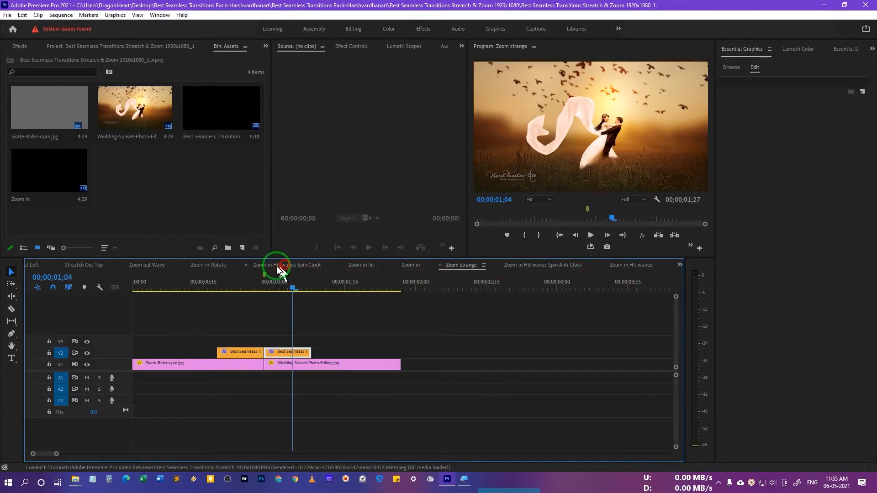
{"action": "left_click", "coordinate": [246, 266]}
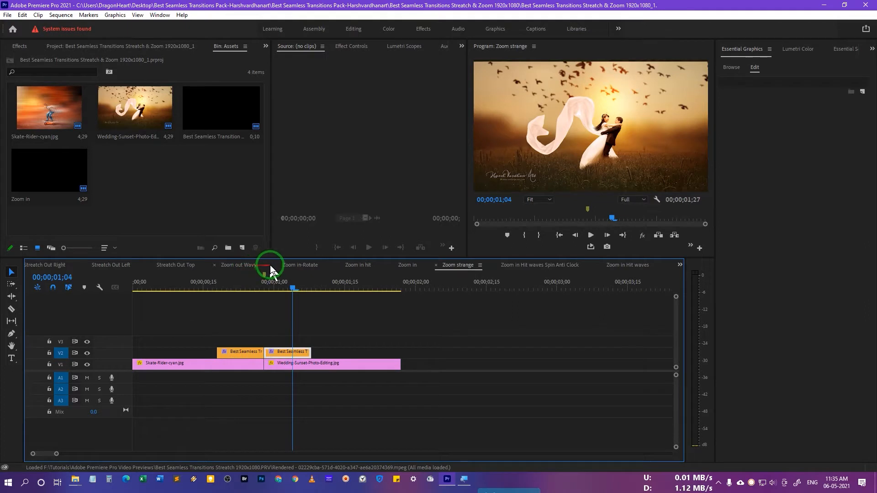
{"action": "left_click", "coordinate": [275, 265]}
{"action": "left_click", "coordinate": [275, 265]}
{"action": "left_click", "coordinate": [276, 265]}
{"action": "left_click", "coordinate": [275, 265]}
{"action": "left_click", "coordinate": [264, 265]}
{"action": "left_click", "coordinate": [264, 265]}
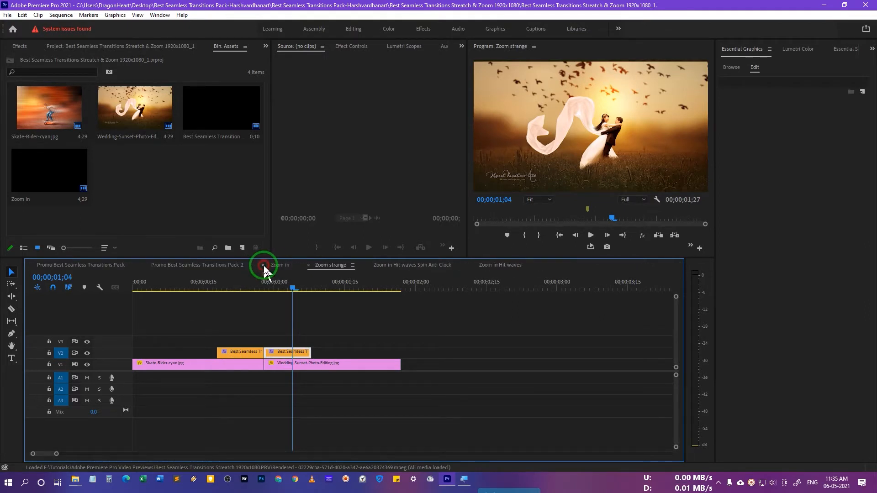
{"action": "left_click", "coordinate": [264, 265]}
{"action": "left_click", "coordinate": [264, 265]}
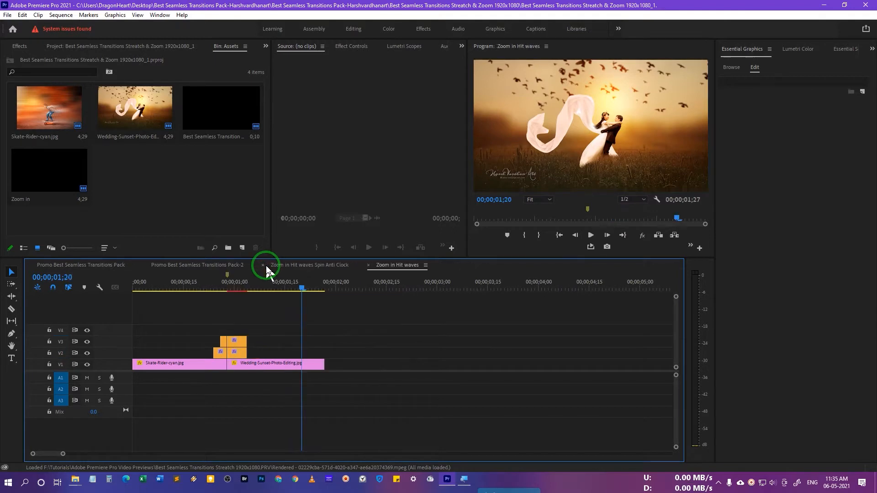
{"action": "left_click", "coordinate": [263, 264]}
{"action": "left_click", "coordinate": [263, 265]}
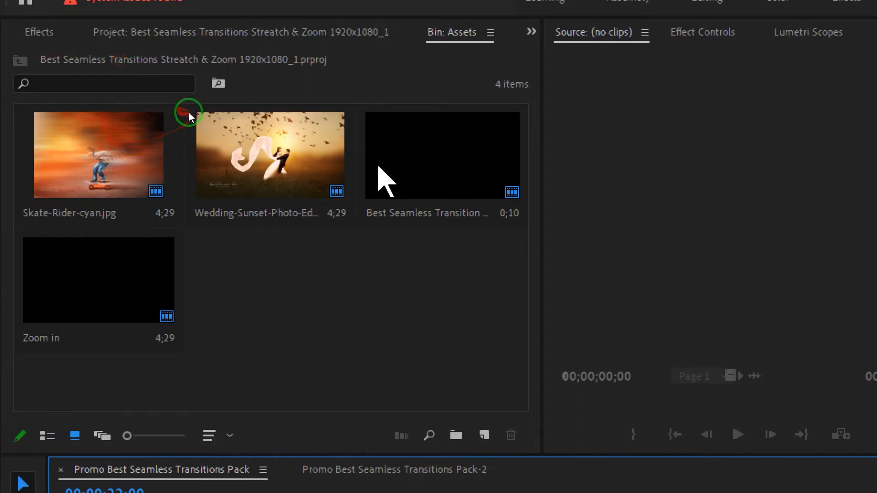
{"action": "left_click", "coordinate": [126, 37]}
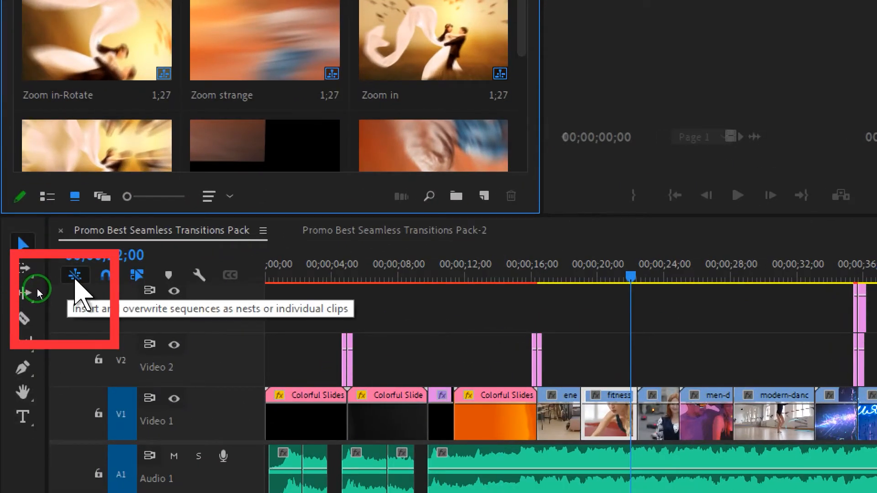
Turn off inserting sequences as nests in the Promo sequence and untarget the Video 1 track.
{"action": "left_click", "coordinate": [75, 276]}
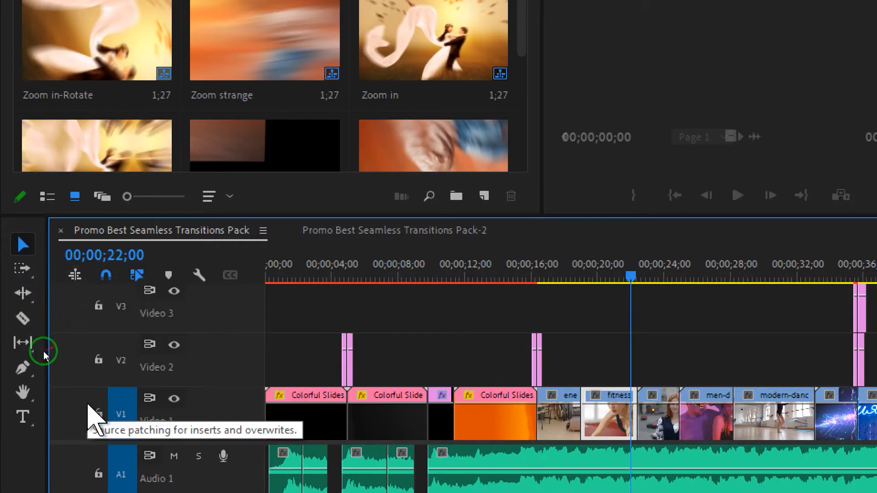
{"action": "left_click", "coordinate": [117, 427]}
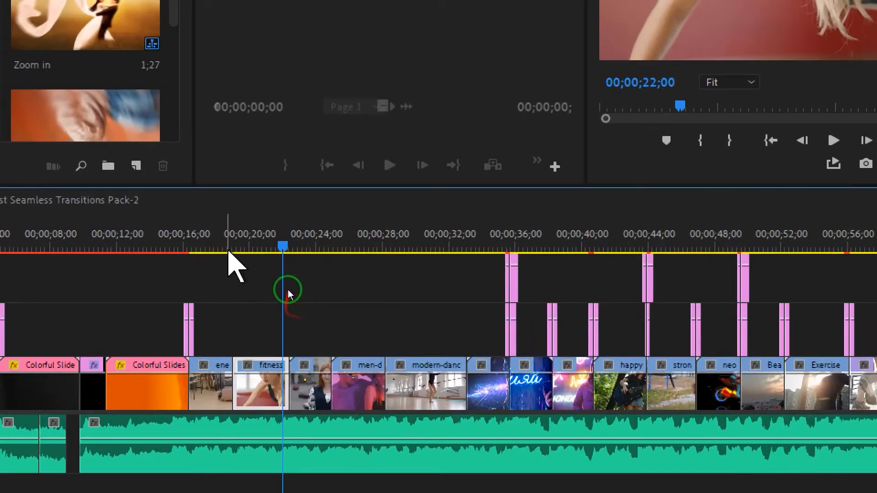
Place the Streatch Out Right sequence on Video 2, centred over the cut between the energetic-young-woman and fitness-woman clips.
{"action": "mouse_move", "coordinate": [229, 252]}
{"action": "left_mouse_down"}
{"action": "mouse_move", "coordinate": [220, 251]}
{"action": "mouse_move", "coordinate": [237, 256]}
{"action": "left_mouse_up"}
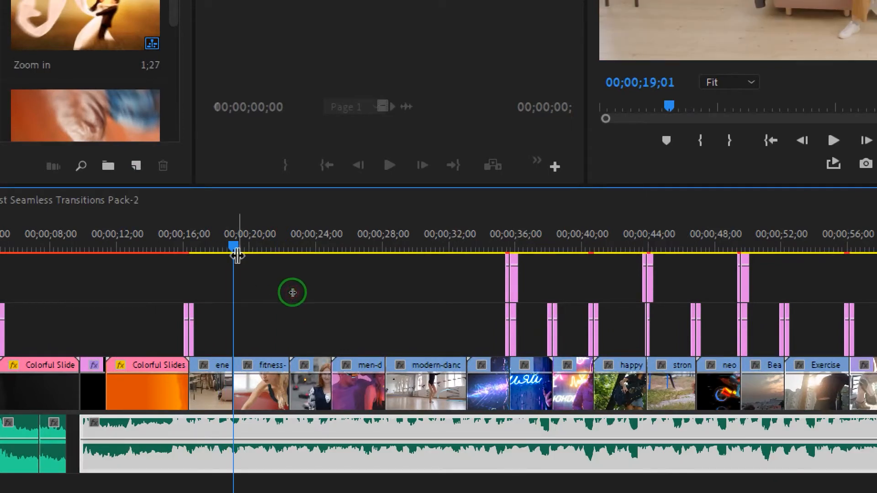
{"action": "left_click_drag", "start_coordinate": [237, 250], "coordinate": [235, 255]}
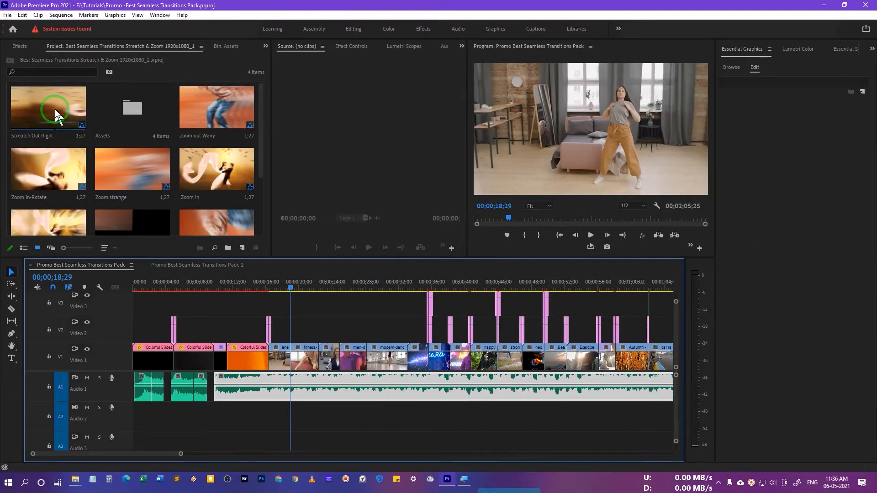
{"action": "left_click_drag", "start_coordinate": [56, 114], "coordinate": [290, 326]}
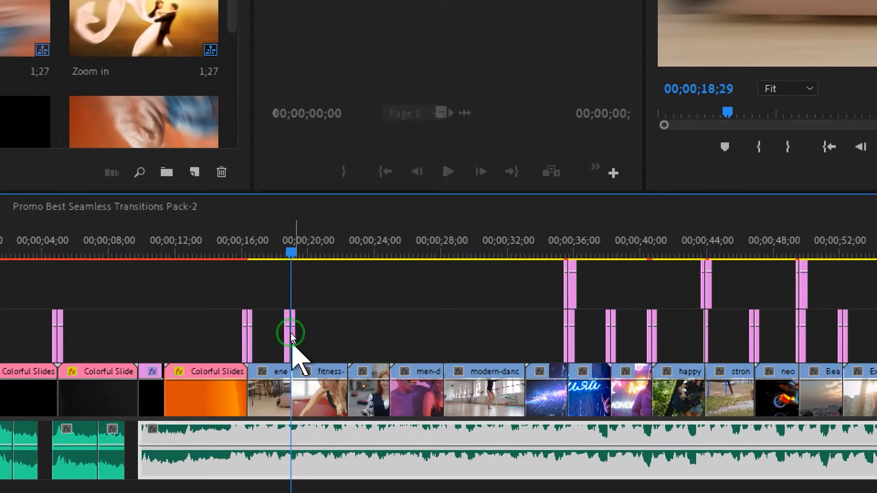
{"action": "key", "text": "equal"}
{"action": "key", "text": "equal"}
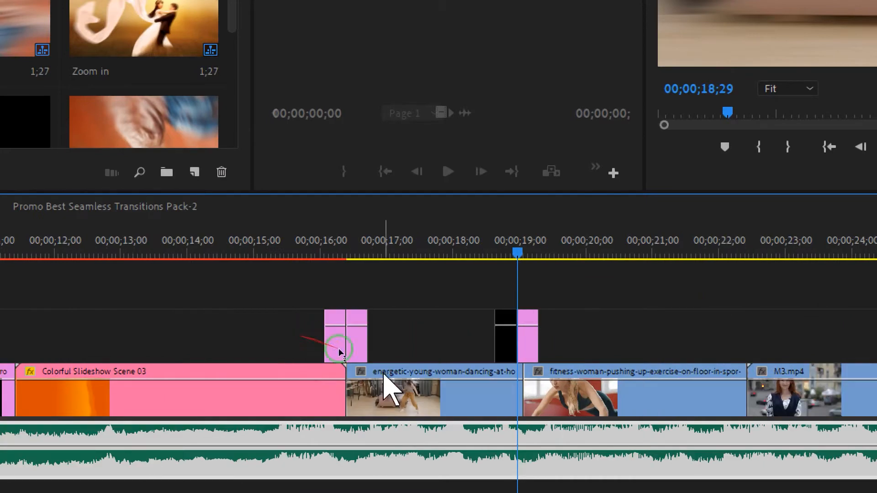
{"action": "left_click_drag", "start_coordinate": [575, 310], "coordinate": [533, 353]}
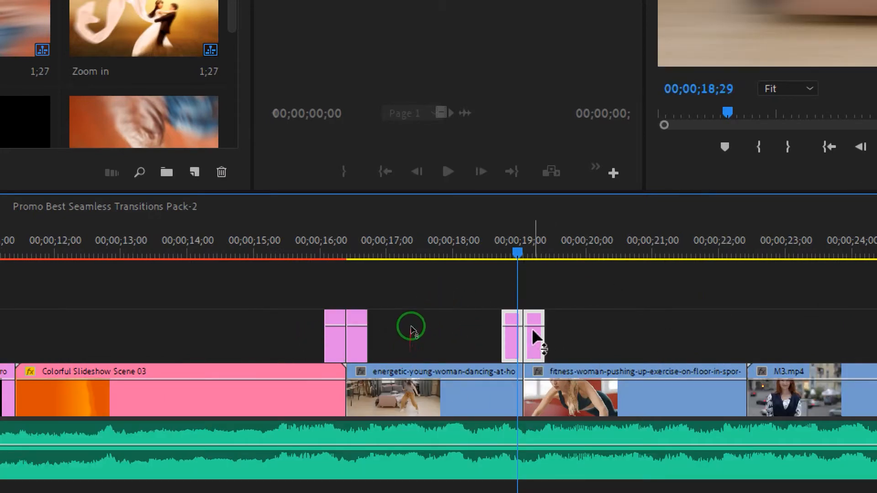
Play back the cut between the dancing-woman and fitness-woman clips to preview the stretch transition.
{"action": "left_click_drag", "start_coordinate": [519, 249], "coordinate": [517, 249]}
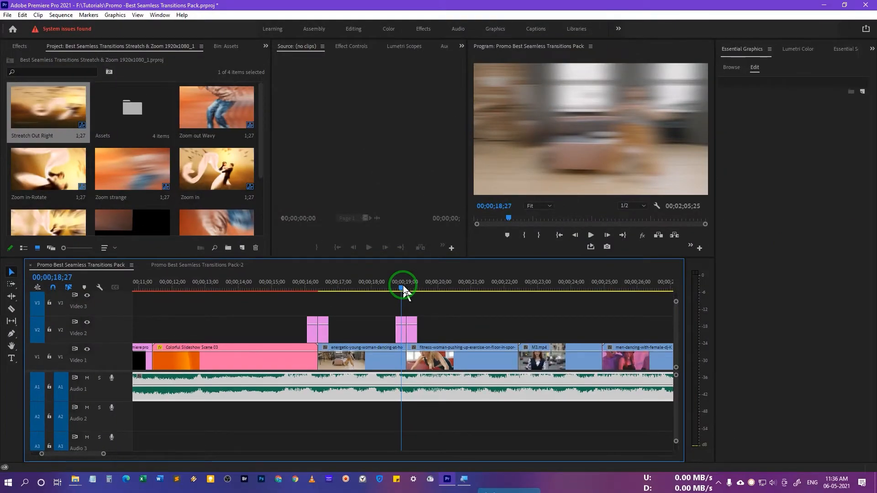
{"action": "left_click_drag", "start_coordinate": [403, 288], "coordinate": [384, 291]}
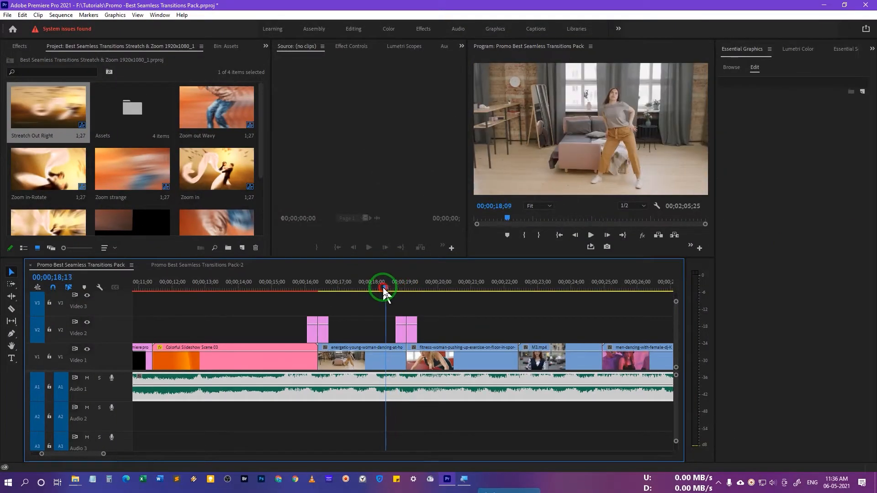
{"action": "key", "text": "space"}
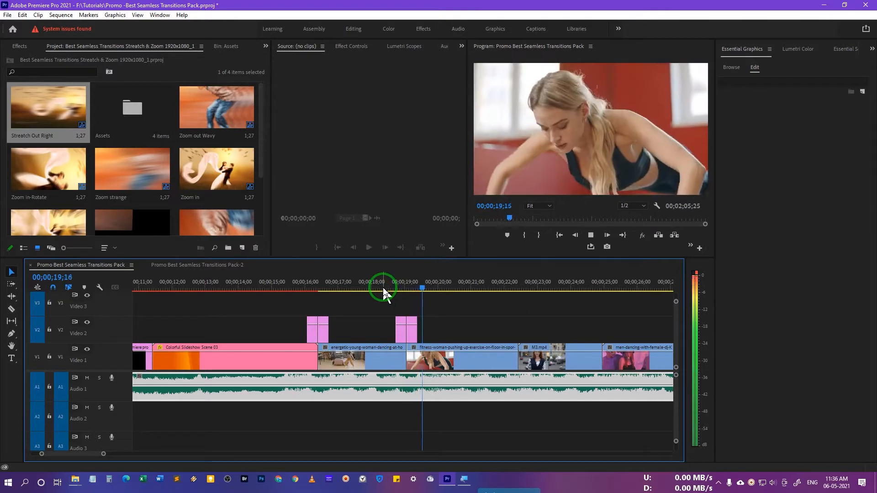
{"action": "left_click", "coordinate": [384, 288]}
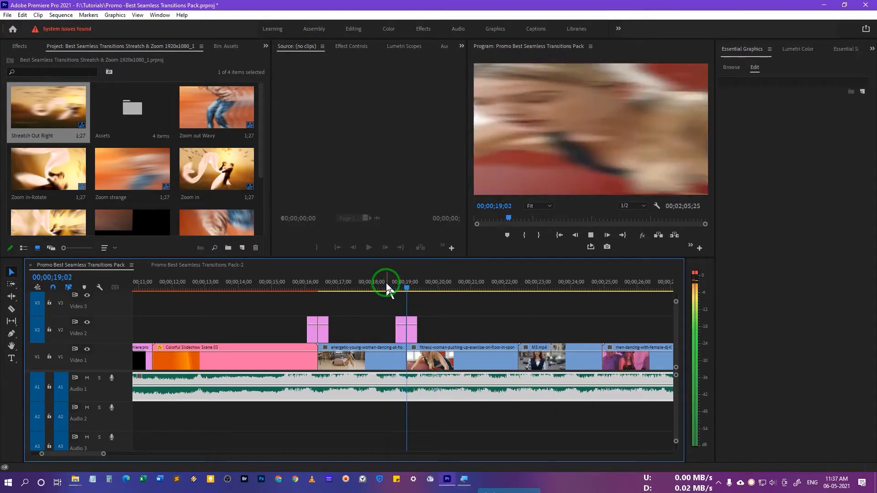
{"action": "left_click", "coordinate": [432, 287]}
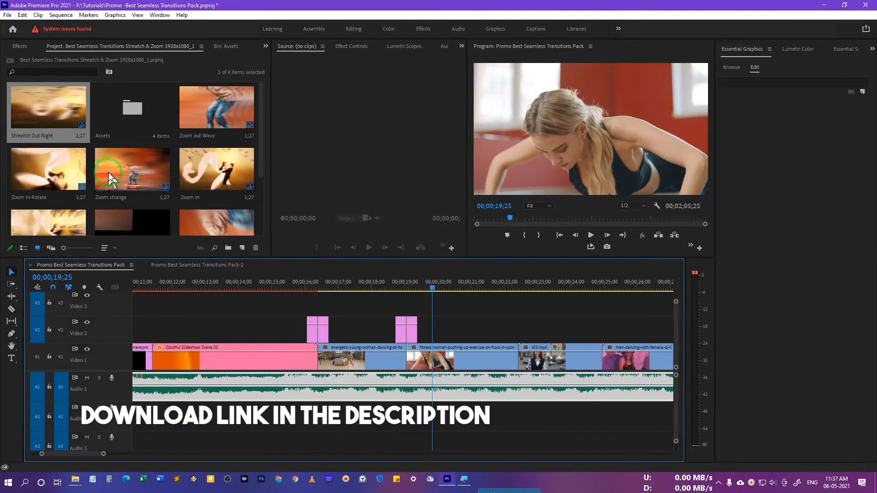
Place the Zoom strange sequence on Video 2, centred over the cut between the fitness-woman and M3.mp4 clips, and preview the transition.
{"action": "left_click_drag", "start_coordinate": [132, 179], "coordinate": [520, 327]}
{"action": "left_click", "coordinate": [510, 286]}
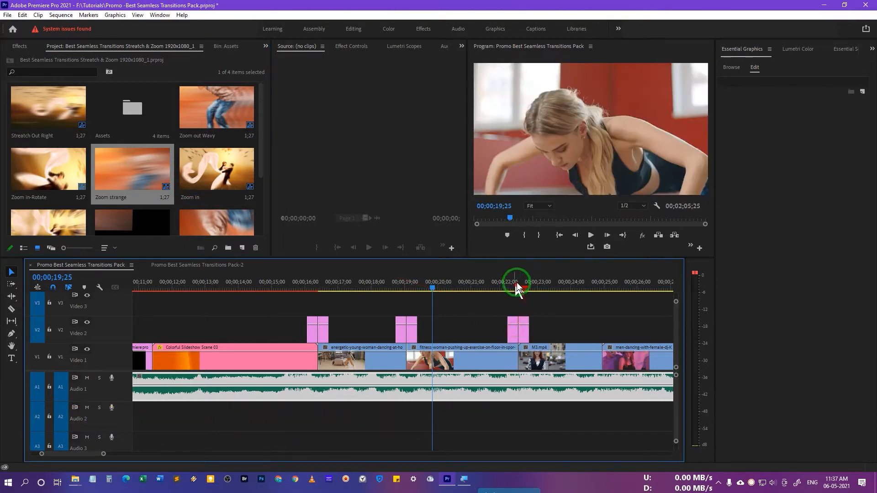
{"action": "left_click_drag", "start_coordinate": [510, 287], "coordinate": [488, 289]}
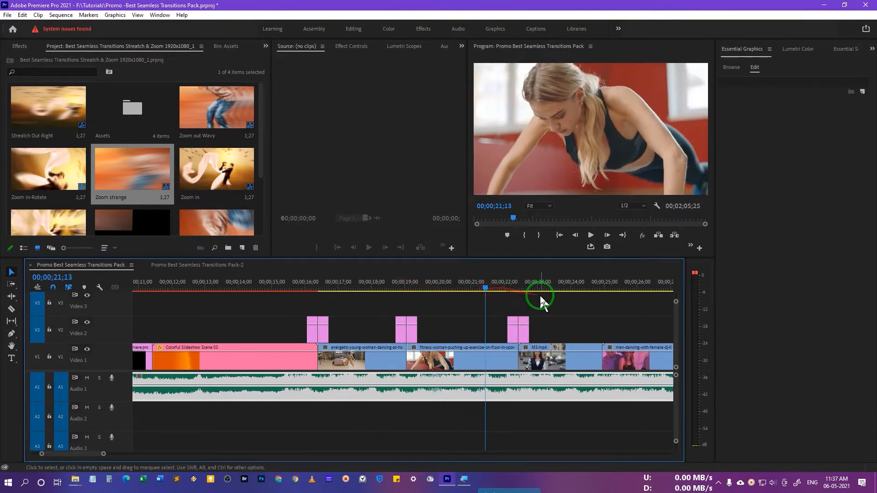
{"action": "key", "text": "space"}
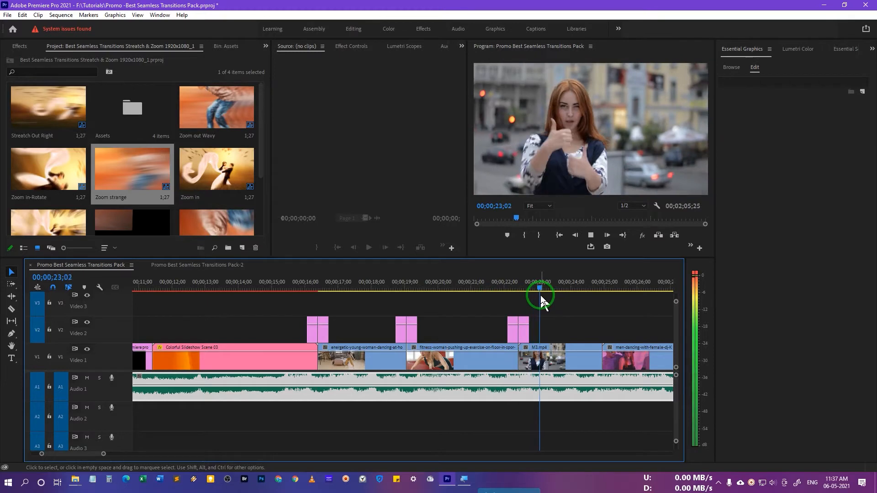
{"action": "key", "text": "space"}
Place the second Zoom in Hit waves Spin sequence on Video 2 over the cut between M3.mp4 and the men-dancing clip, and preview it.
{"action": "scroll", "coordinate": [541, 295], "scroll_direction": "down", "scroll_amount": 5}
{"action": "left_click", "coordinate": [453, 288]}
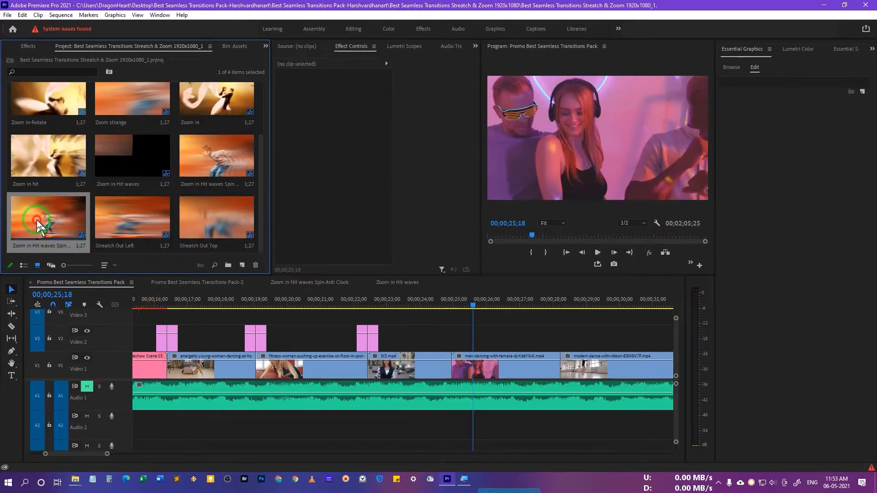
{"action": "left_click_drag", "start_coordinate": [35, 221], "coordinate": [452, 338]}
{"action": "left_click", "coordinate": [426, 303]}
{"action": "key", "text": "space"}
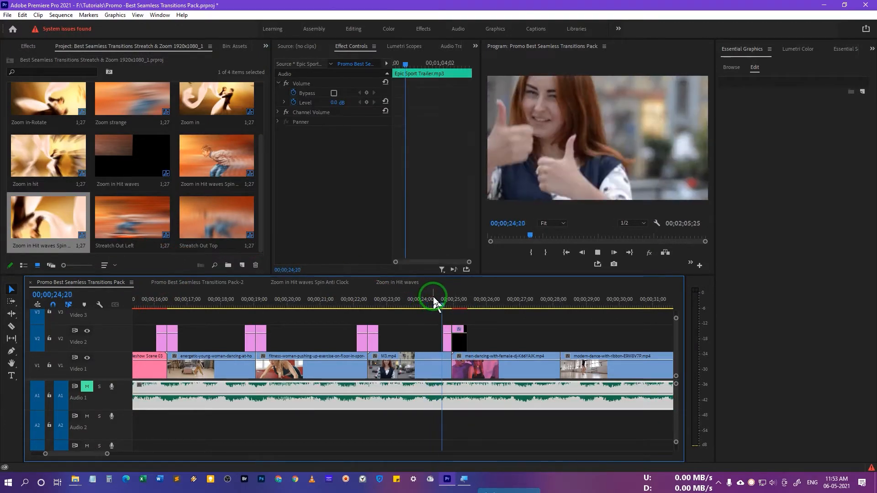
{"action": "left_click", "coordinate": [433, 297]}
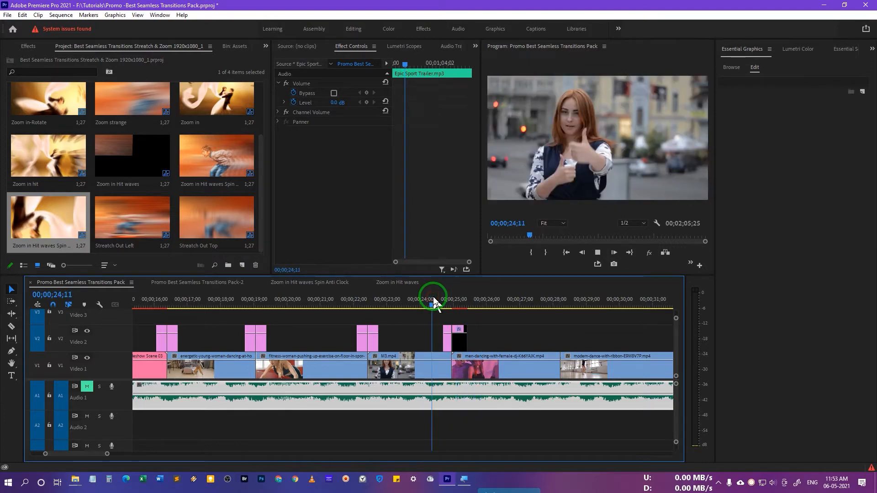
Mark the range from 00;00;24;20 to 00;00;25;19 around the hit waves transition with in and out points and render it.
{"action": "left_click", "coordinate": [451, 304]}
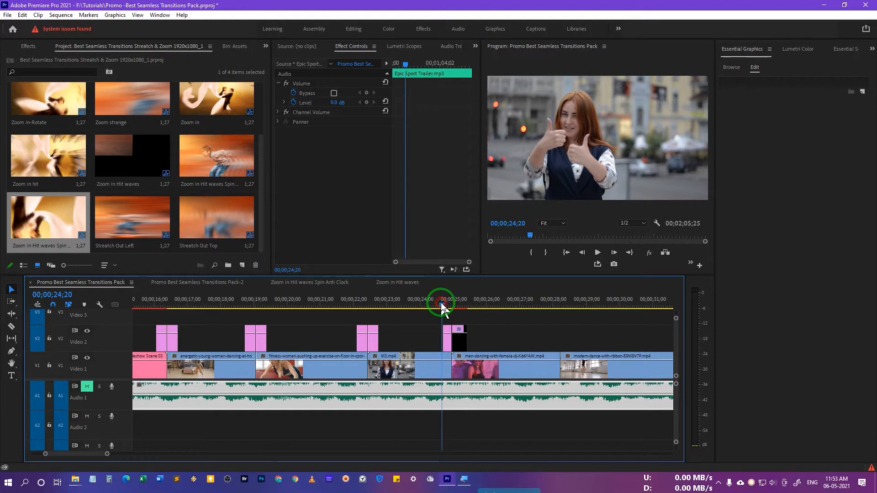
{"action": "key", "text": "i"}
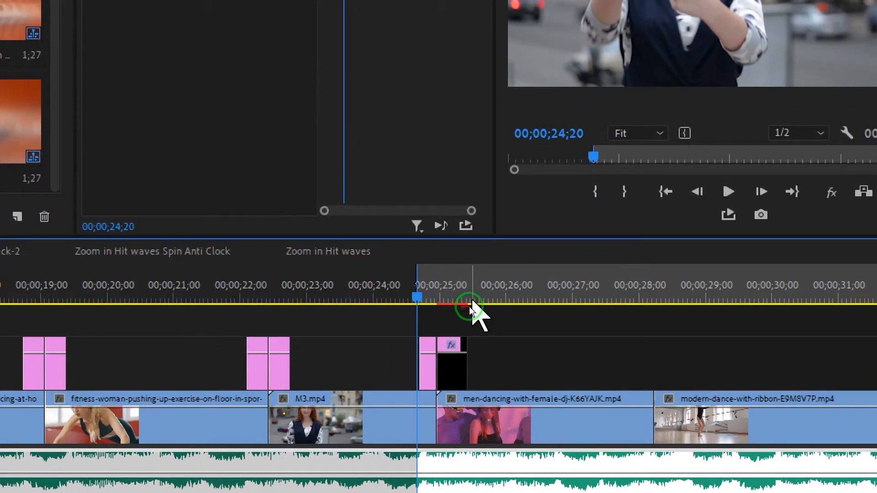
{"action": "left_click_drag", "start_coordinate": [417, 298], "coordinate": [481, 307]}
{"action": "key", "text": "o"}
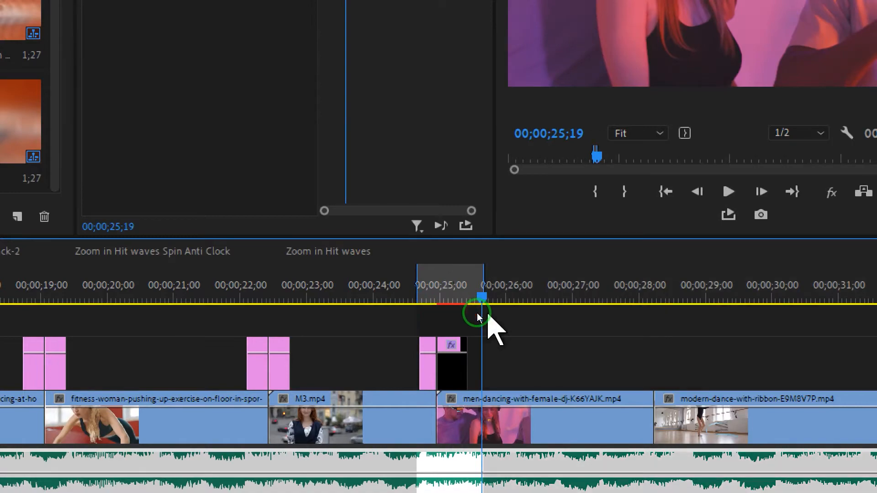
{"action": "key", "text": "Return"}
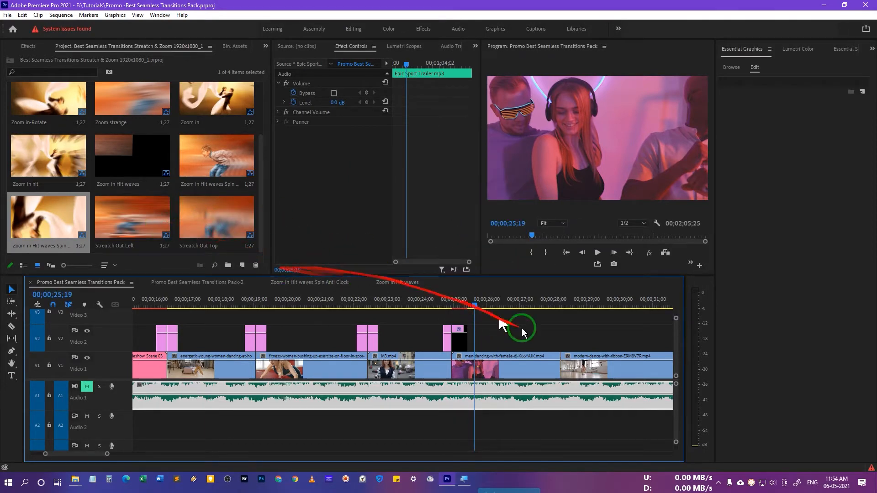
Replace the hit waves transition between M3.mp4 and the men-dancing clip with the Streatch Out Top sequence and preview it.
{"action": "left_click_drag", "start_coordinate": [492, 338], "coordinate": [436, 340]}
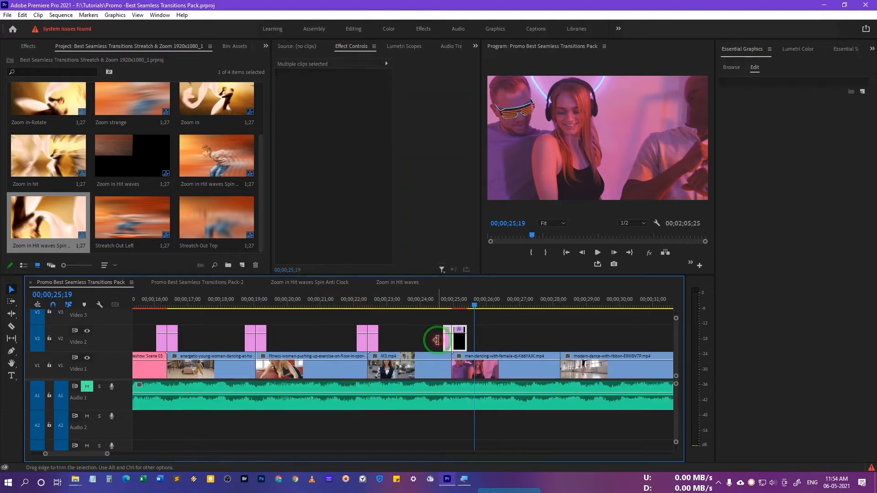
{"action": "key", "text": "Delete"}
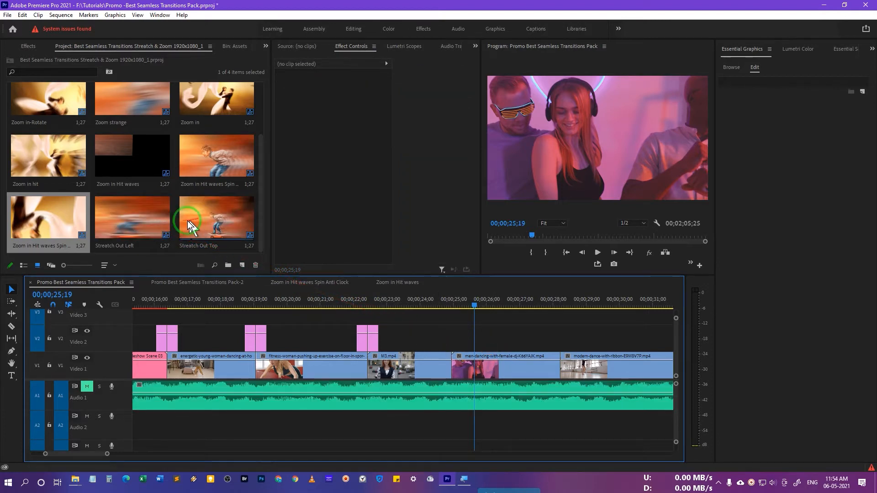
{"action": "left_click_drag", "start_coordinate": [204, 221], "coordinate": [451, 341]}
{"action": "left_click", "coordinate": [421, 304]}
{"action": "key", "text": "space"}
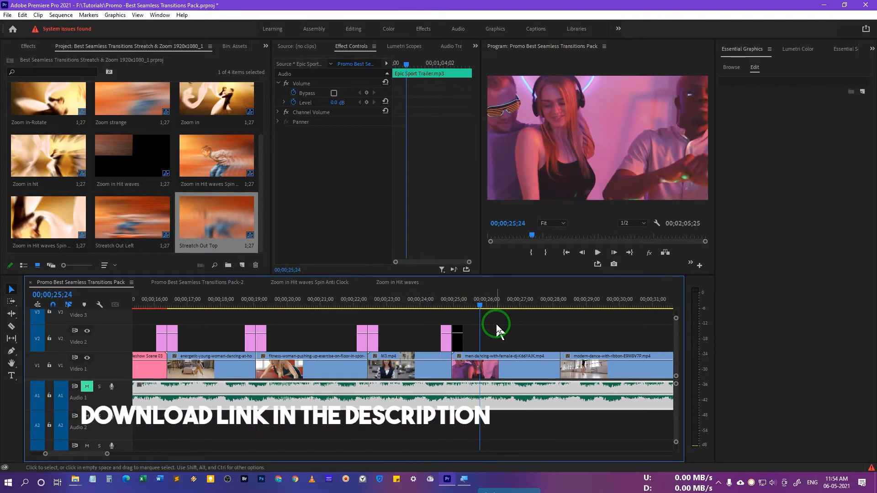
{"action": "scroll", "coordinate": [496, 324], "scroll_direction": "down", "scroll_amount": 3}
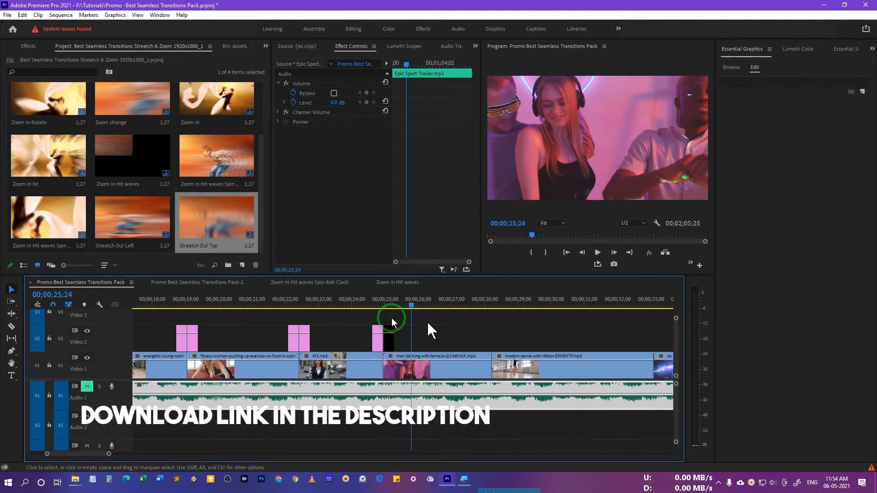
Browse for a project in the Light Leaks Best Seamless Transitions Pack-1920x1080 folder and delete its existing converted copy ending in _1.prproj.
{"action": "left_click", "coordinate": [7, 15]}
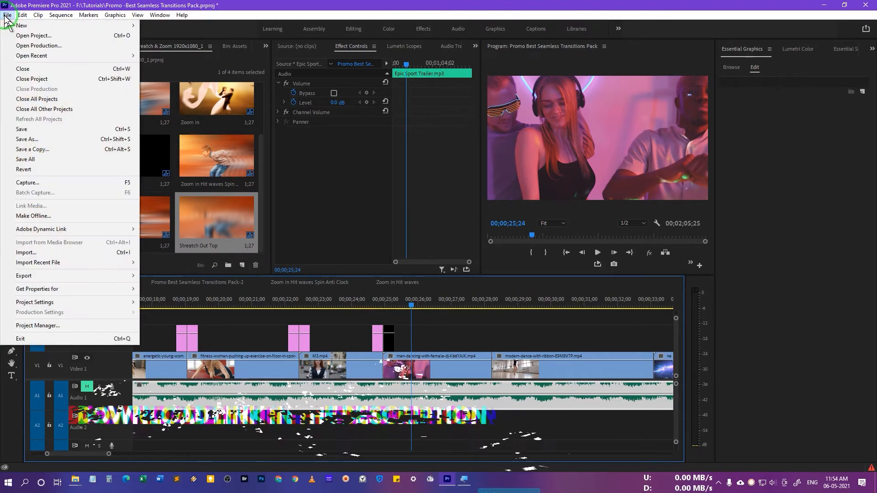
{"action": "left_click", "coordinate": [24, 35]}
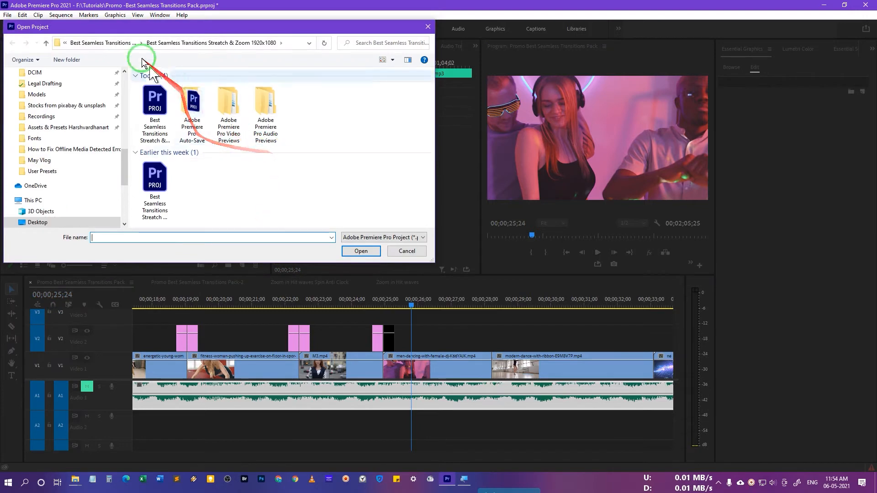
{"action": "left_click", "coordinate": [125, 42]}
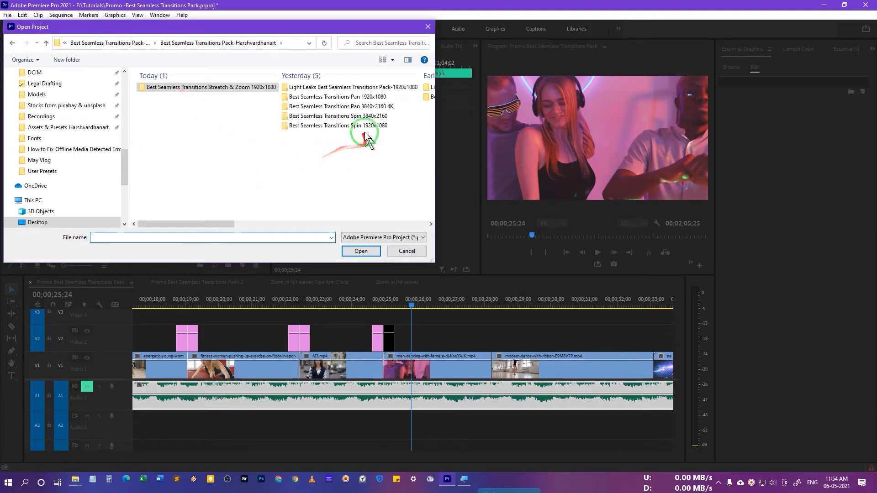
{"action": "left_click_drag", "start_coordinate": [225, 223], "coordinate": [312, 224]}
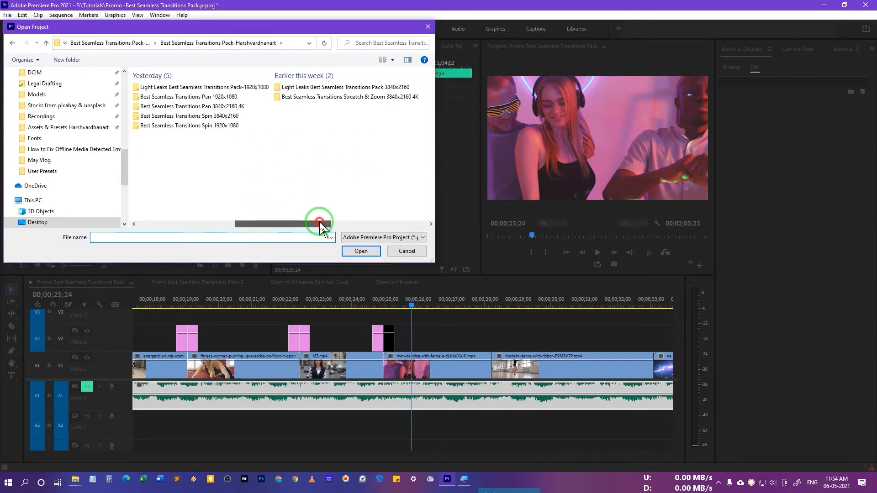
{"action": "left_click", "coordinate": [314, 91]}
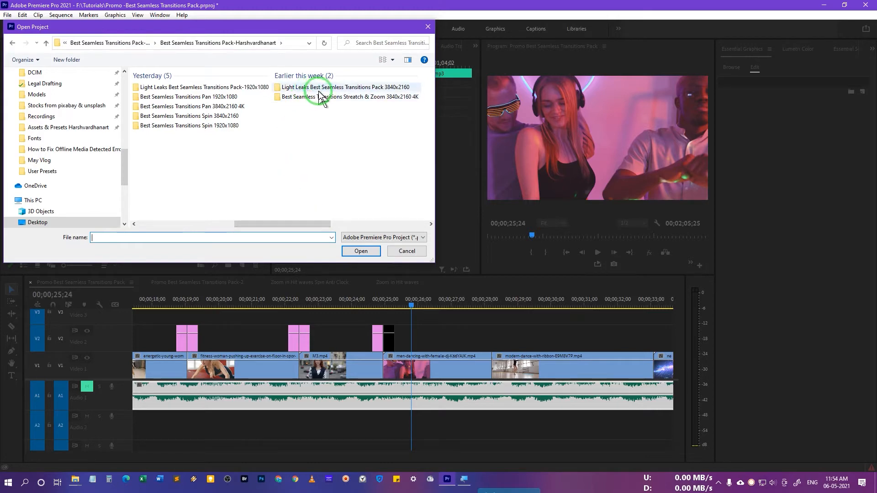
{"action": "double_click", "coordinate": [225, 87]}
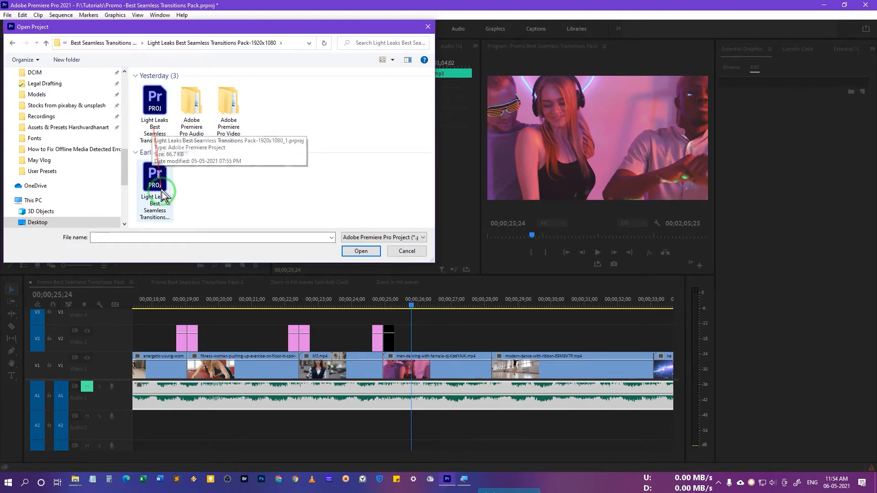
{"action": "left_click", "coordinate": [164, 125]}
{"action": "key", "text": "Delete"}
Open the original Light Leaks 1920x1080 project, converting it under the name Light Leaks Best Seamless Transitions Pack-1920x1080_1, and save.
{"action": "left_click", "coordinate": [152, 196]}
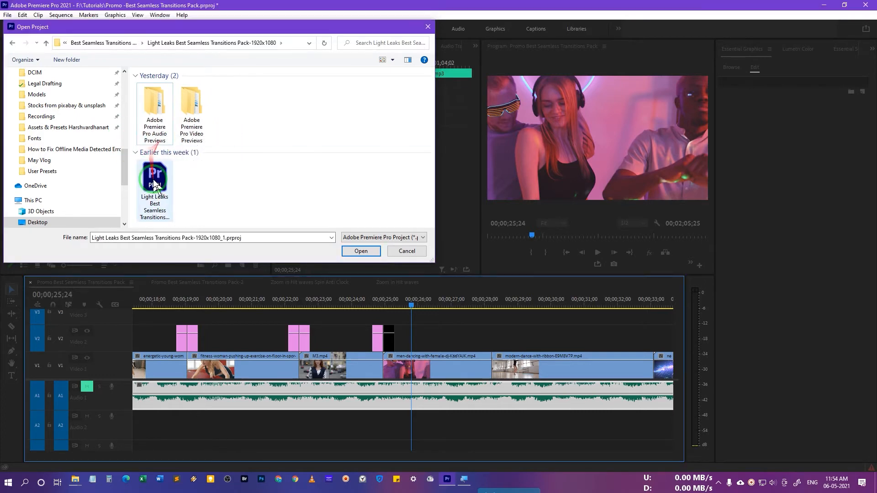
{"action": "left_click", "coordinate": [353, 251]}
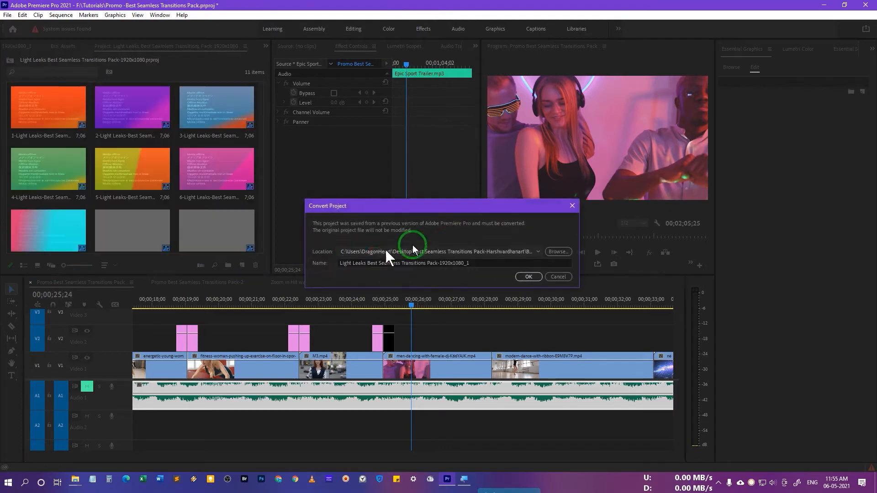
{"action": "left_click", "coordinate": [528, 277]}
{"action": "left_click", "coordinate": [370, 170]}
{"action": "key", "text": "ctrl+s"}
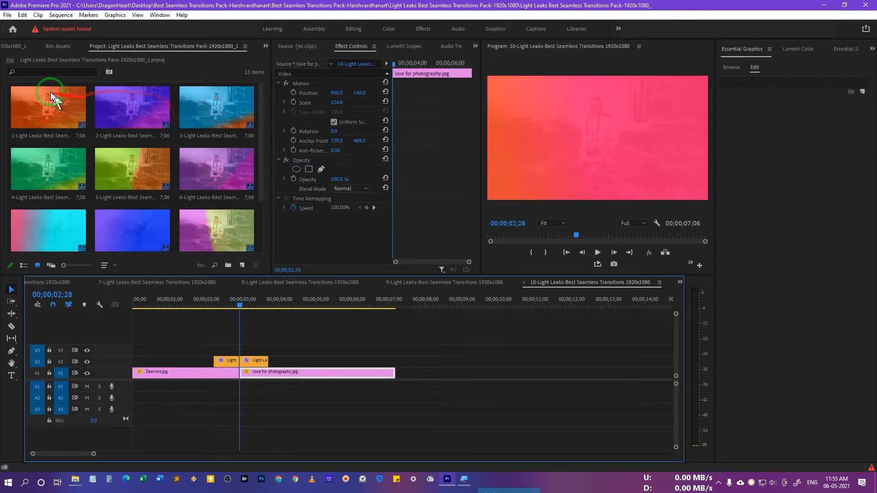
Close the Light Leaks and Zoom in Hit waves sequences in the timeline and show the Promo Best Seamless Transitions Pack sequence.
{"action": "left_click_drag", "start_coordinate": [136, 116], "coordinate": [214, 314]}
{"action": "left_click", "coordinate": [236, 284]}
{"action": "left_click", "coordinate": [229, 283]}
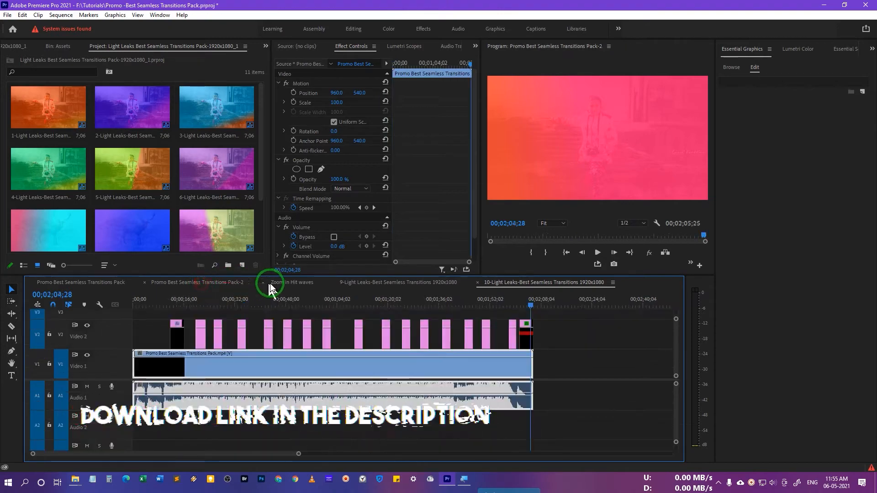
{"action": "left_click", "coordinate": [264, 283]}
{"action": "left_click", "coordinate": [263, 283]}
{"action": "left_click", "coordinate": [263, 283]}
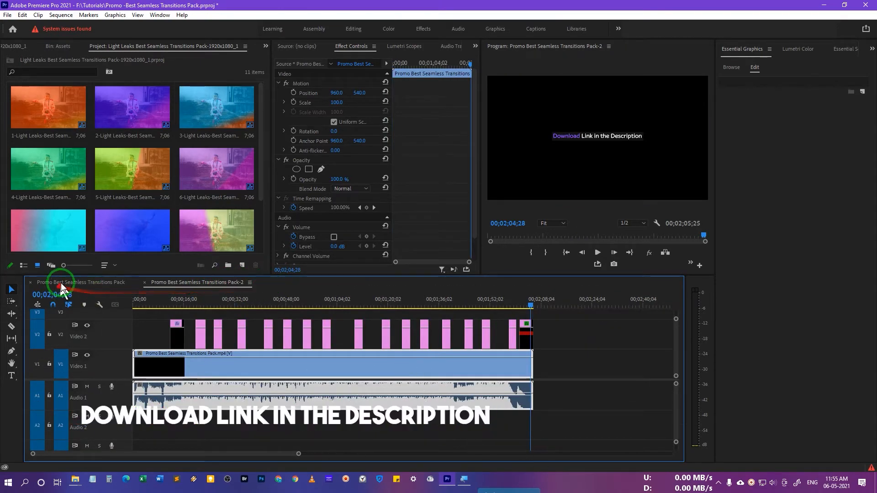
{"action": "left_click", "coordinate": [62, 283]}
Place the 1-Light Leaks sequence on Video 2 over the cut between the men-dancing and modern-dance clips at 00;00;28;07 and preview it.
{"action": "left_click_drag", "start_coordinate": [492, 309], "coordinate": [496, 315]}
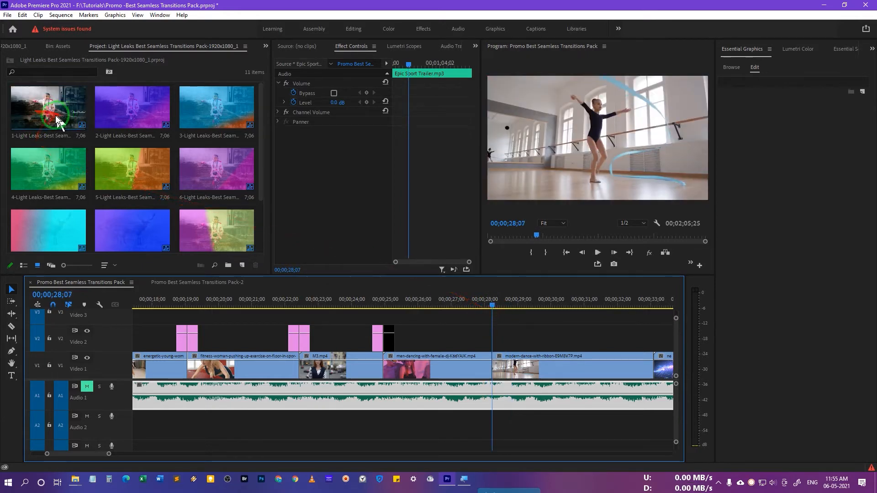
{"action": "left_click", "coordinate": [38, 120]}
{"action": "left_click_drag", "start_coordinate": [90, 134], "coordinate": [492, 339]}
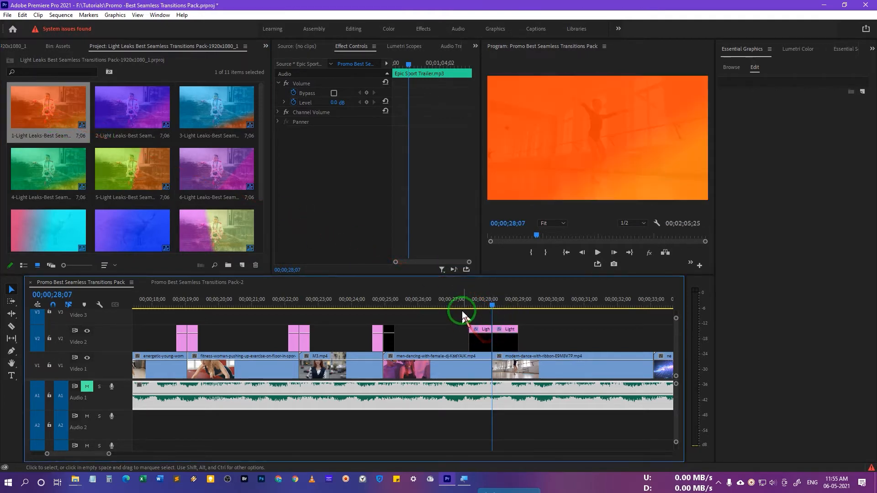
{"action": "left_click", "coordinate": [457, 301]}
{"action": "key", "text": "space"}
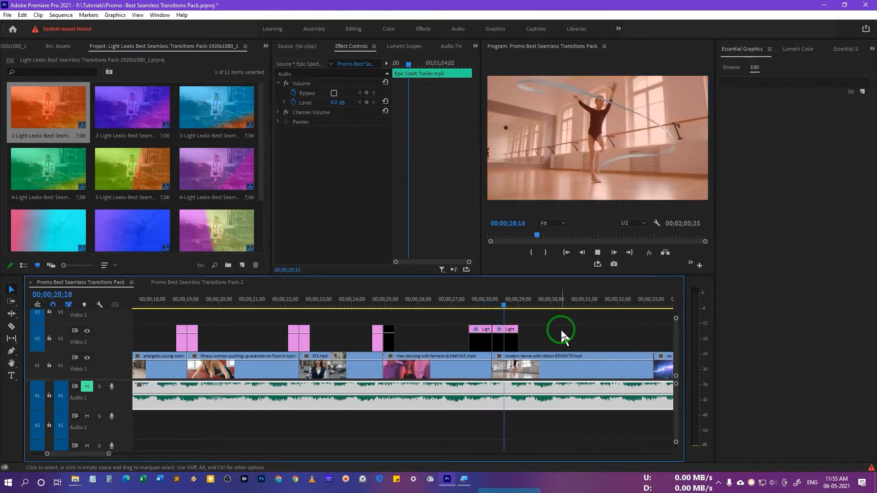
{"action": "key", "text": "space"}
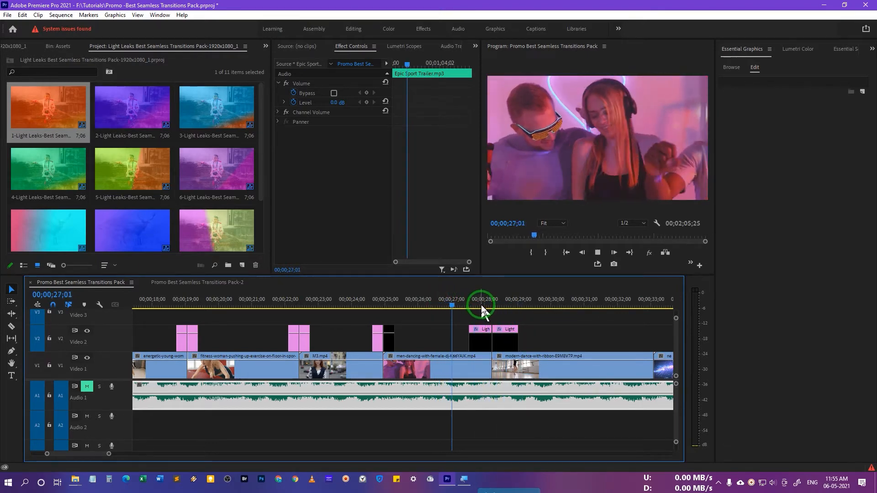
Place the pink-and-cyan Light Leaks sequence on Video 2 over the cut between the modern-dance and neon-dancing-astronaut clips at 00;00;33;03.
{"action": "left_click", "coordinate": [514, 306]}
{"action": "left_click_drag", "start_coordinate": [515, 306], "coordinate": [518, 308]}
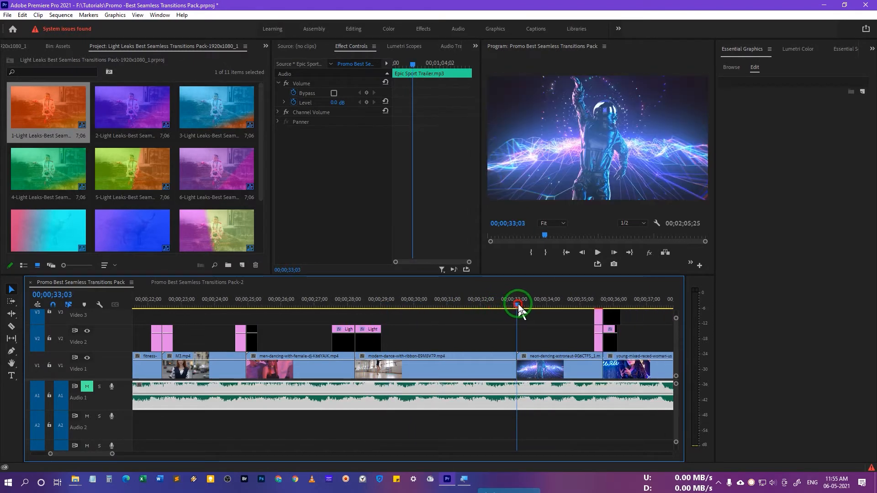
{"action": "left_click_drag", "start_coordinate": [137, 236], "coordinate": [515, 337]}
Play back the cut between the modern-dance and neon-dancing-astronaut clips to preview the light leak transition.
{"action": "left_click", "coordinate": [486, 304]}
{"action": "key", "text": "space"}
{"action": "left_click", "coordinate": [498, 303]}
{"action": "key", "text": "space"}
{"action": "key", "text": "space"}
Set the Ramp effect's Start Color to green 3DDE5B on the Light Leaks clip before the cut at 00;00;33;03.
{"action": "left_click", "coordinate": [502, 304]}
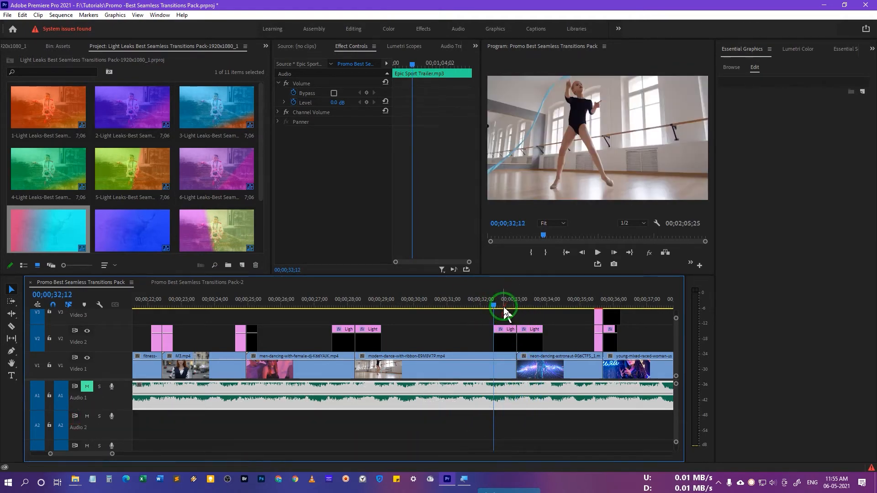
{"action": "left_click", "coordinate": [510, 340]}
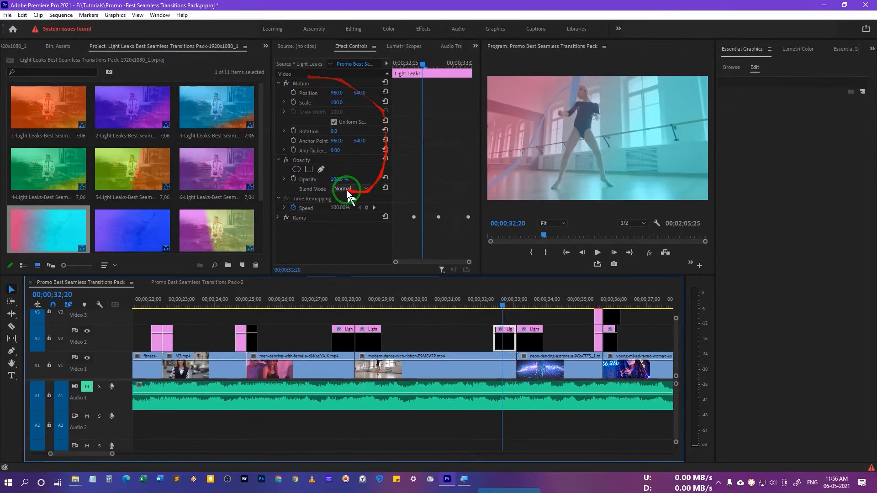
{"action": "key", "text": "ctrl+s"}
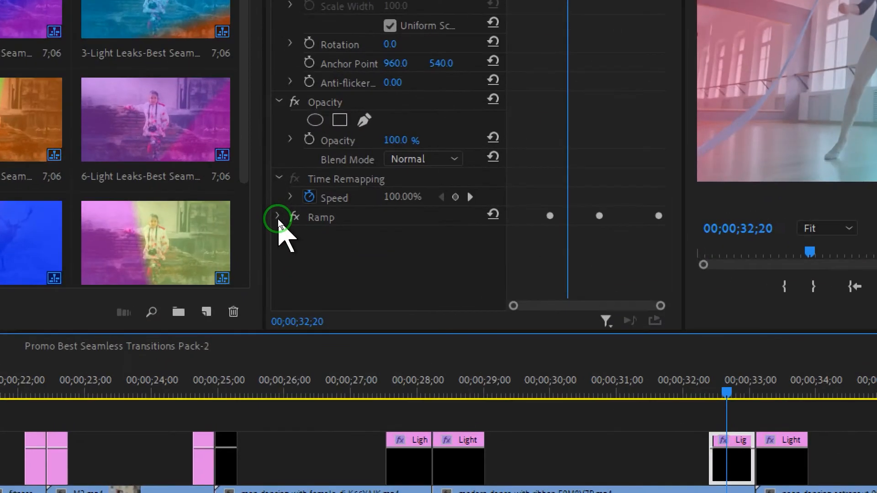
{"action": "left_click", "coordinate": [278, 219]}
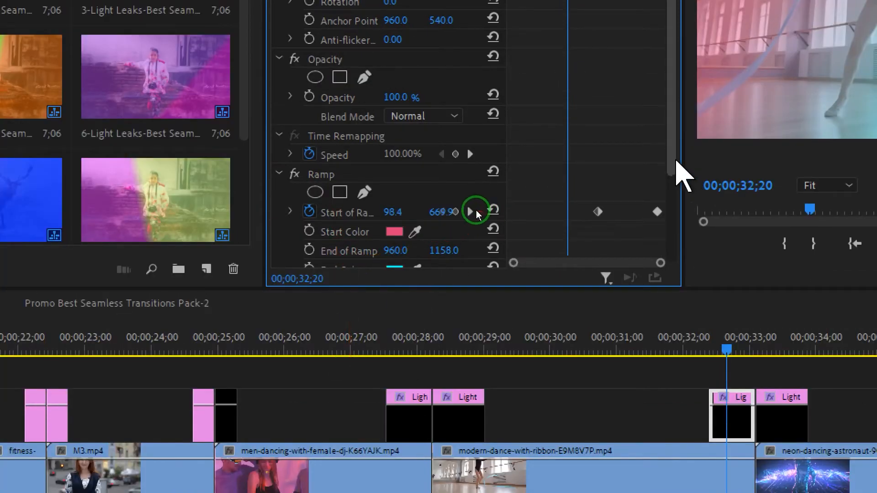
{"action": "left_click_drag", "start_coordinate": [677, 162], "coordinate": [678, 227]}
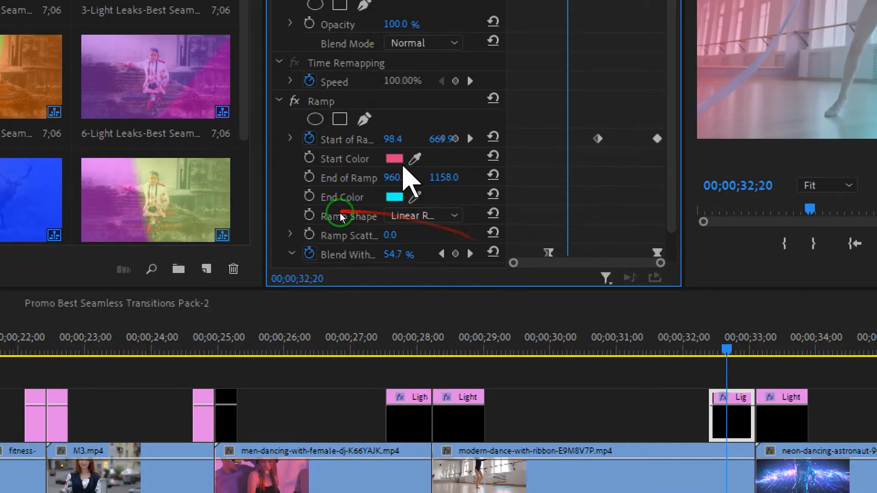
{"action": "left_click", "coordinate": [395, 159]}
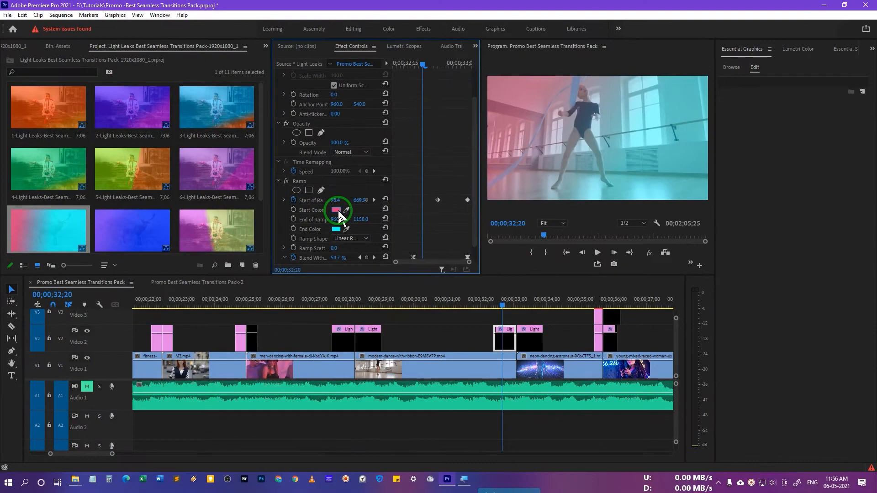
{"action": "left_click", "coordinate": [456, 229]}
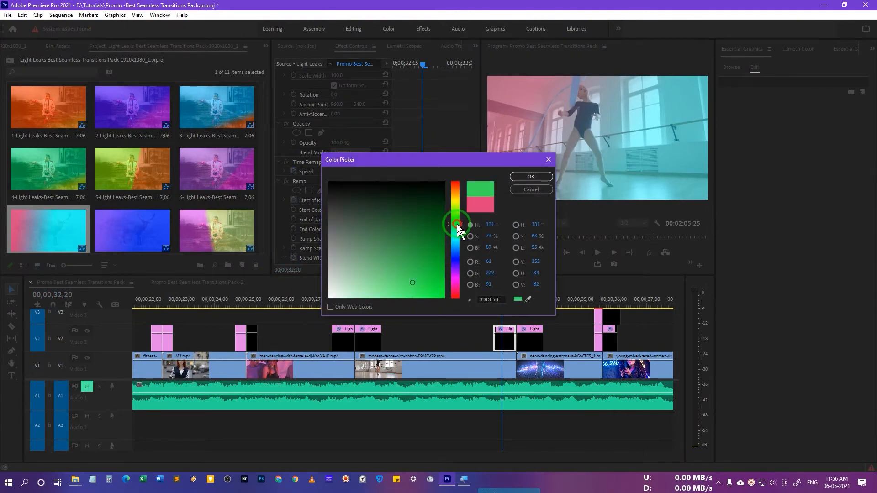
{"action": "left_click", "coordinate": [530, 177]}
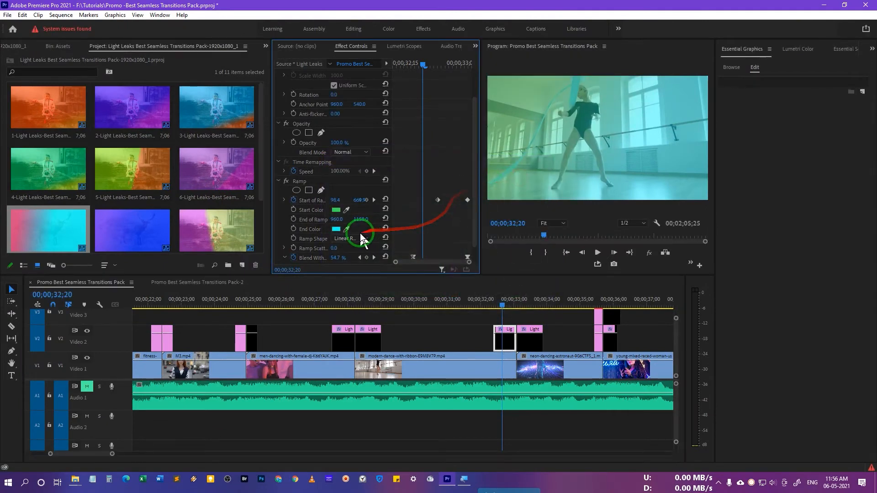
Set the same clip's Ramp End Color to yellow DAFF0B and play back the transition.
{"action": "left_click", "coordinate": [336, 229]}
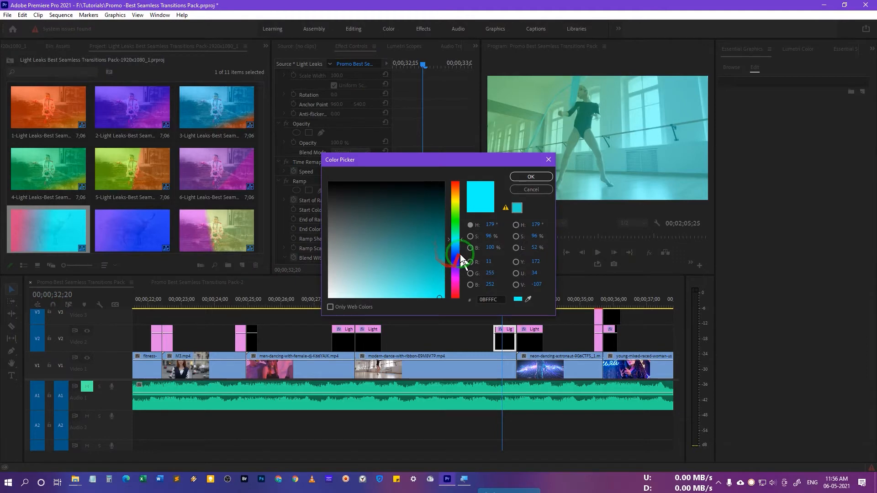
{"action": "left_click", "coordinate": [457, 203]}
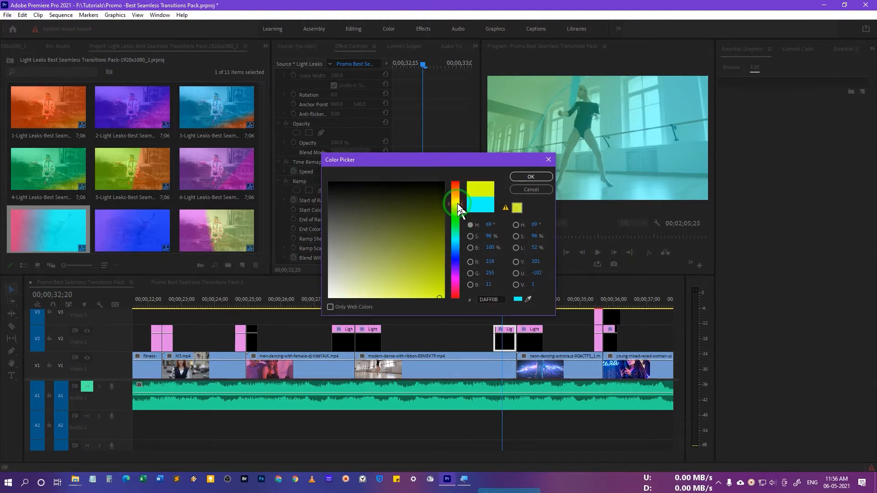
{"action": "left_click", "coordinate": [529, 176]}
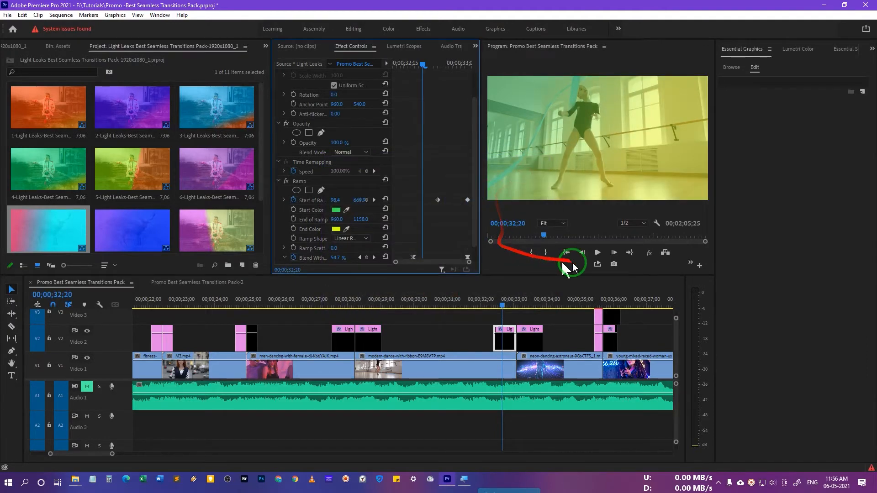
{"action": "left_click", "coordinate": [488, 305]}
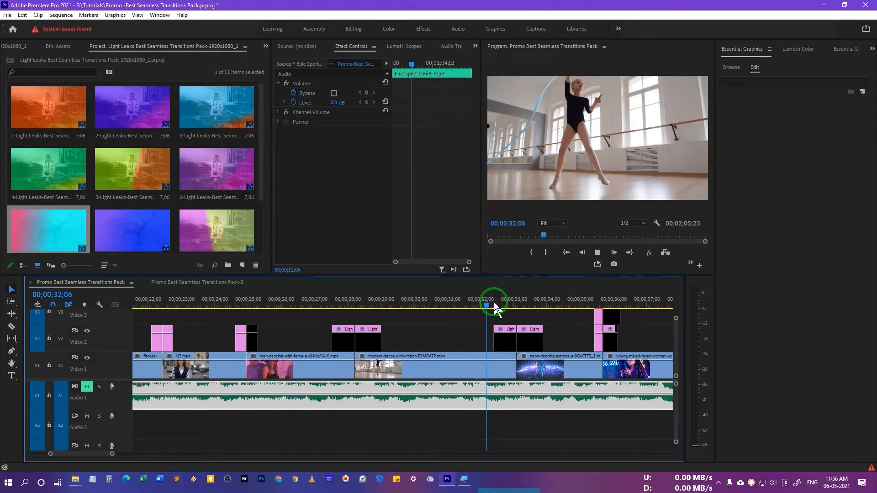
{"action": "left_click", "coordinate": [494, 303]}
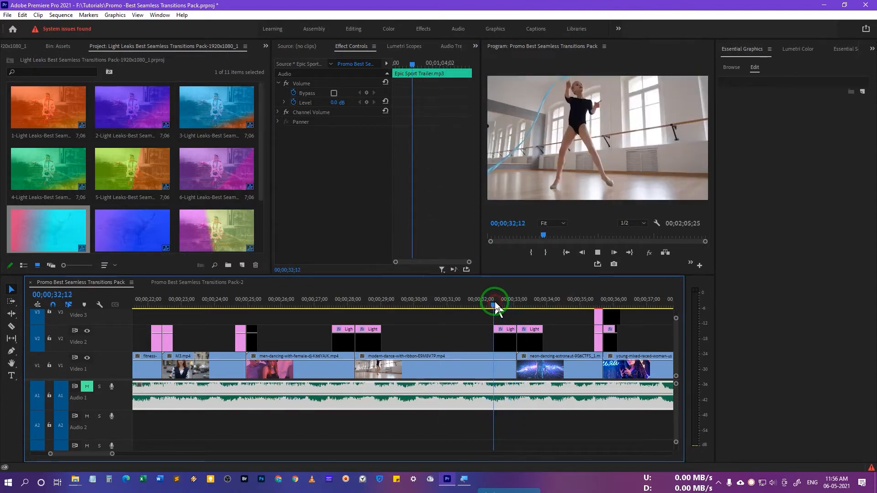
Set the Ramp Start Color to violet on the Light Leaks clip over the start of the neon-dancing-astronaut clip.
{"action": "left_click", "coordinate": [530, 342]}
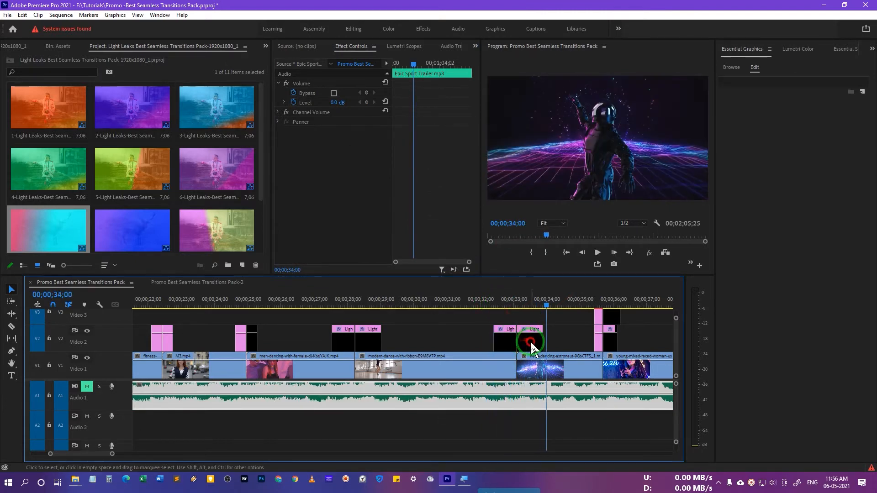
{"action": "left_click", "coordinate": [531, 303]}
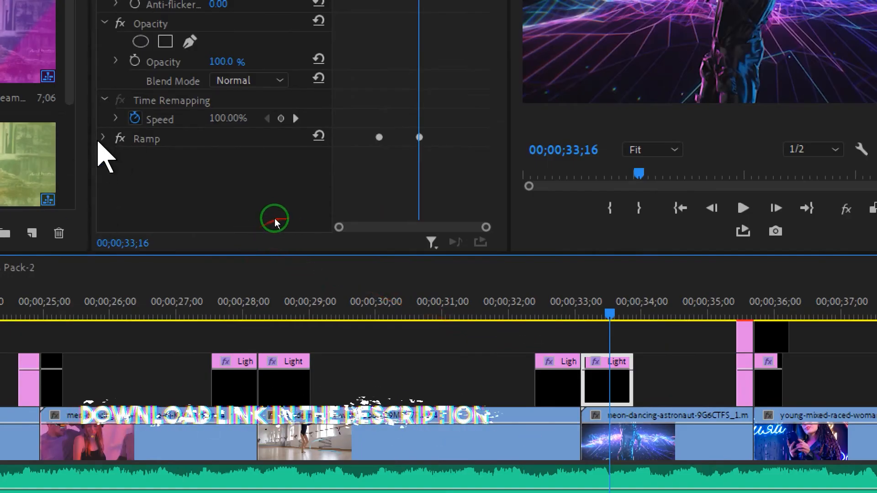
{"action": "left_click", "coordinate": [103, 138]}
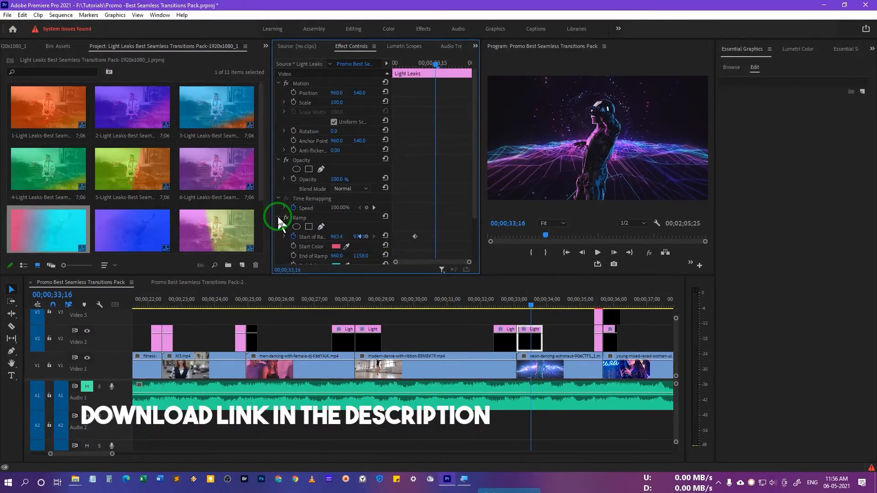
{"action": "left_click", "coordinate": [195, 183]}
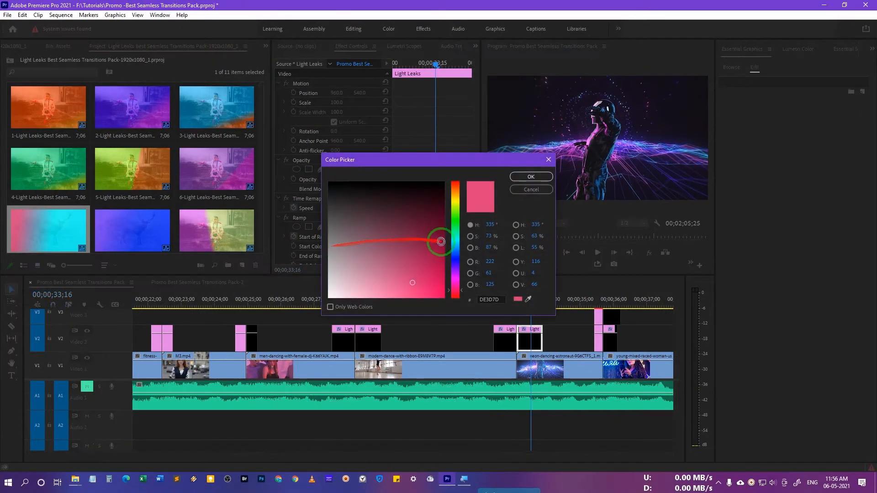
{"action": "left_click", "coordinate": [457, 264]}
{"action": "left_click", "coordinate": [515, 180]}
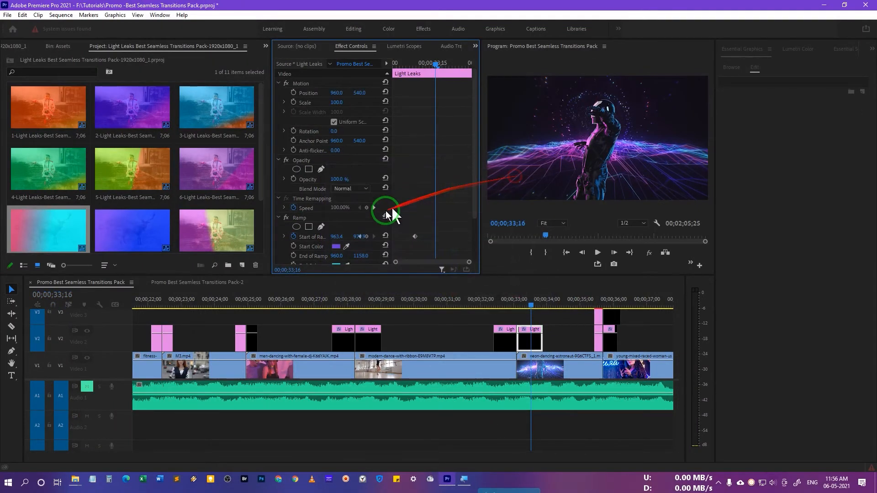
Set the Ramp End Color of the Light Leaks clip over the astronaut footage to pink FF0B6D.
{"action": "scroll", "coordinate": [349, 246], "scroll_direction": "down", "scroll_amount": 2}
{"action": "left_click", "coordinate": [336, 248]}
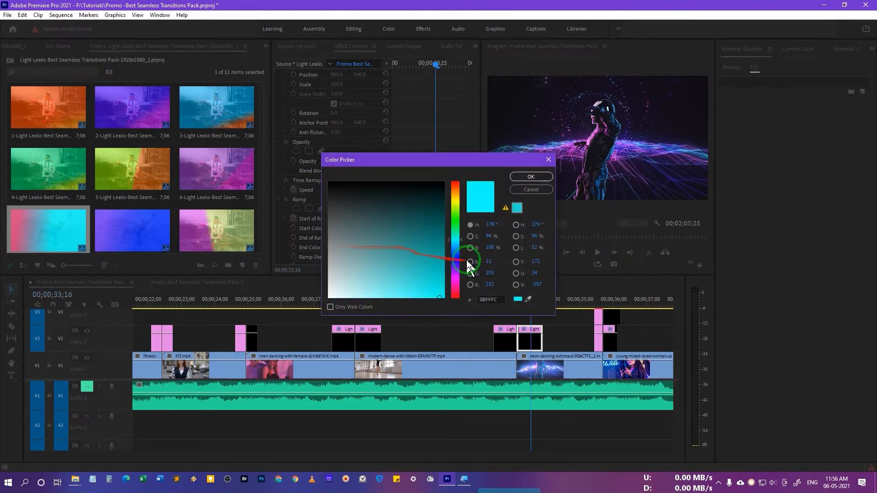
{"action": "left_click", "coordinate": [454, 290]}
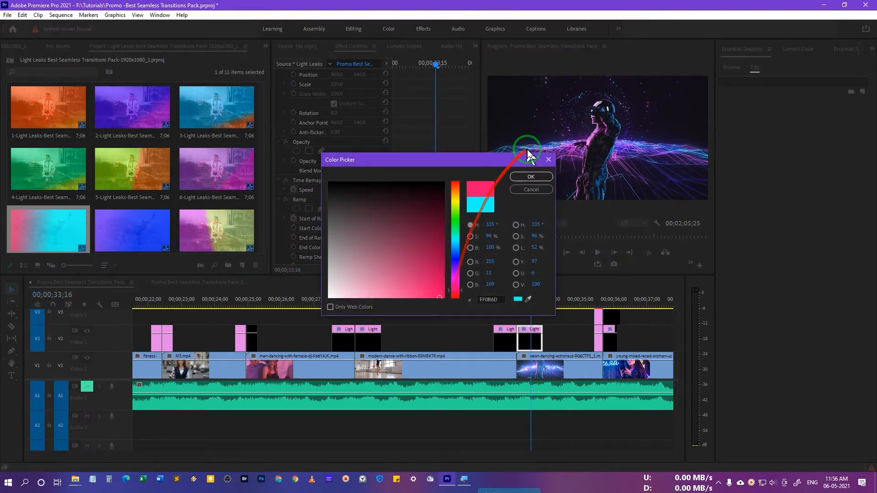
{"action": "left_click", "coordinate": [530, 176]}
Play back the recoloured light leak transition from about 00;00;32;00 across the modern-dance and neon-dancing-astronaut cut.
{"action": "left_click", "coordinate": [481, 302]}
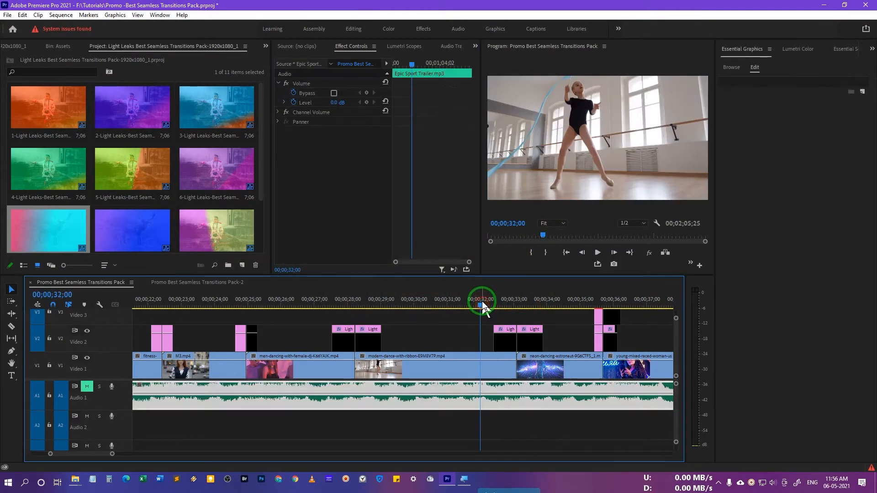
{"action": "key", "text": "space"}
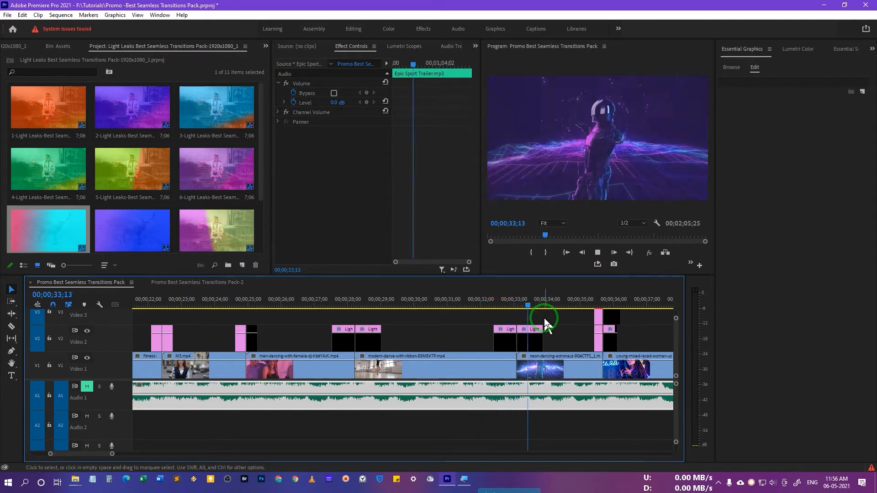
{"action": "left_click", "coordinate": [492, 299]}
{"action": "key", "text": "space"}
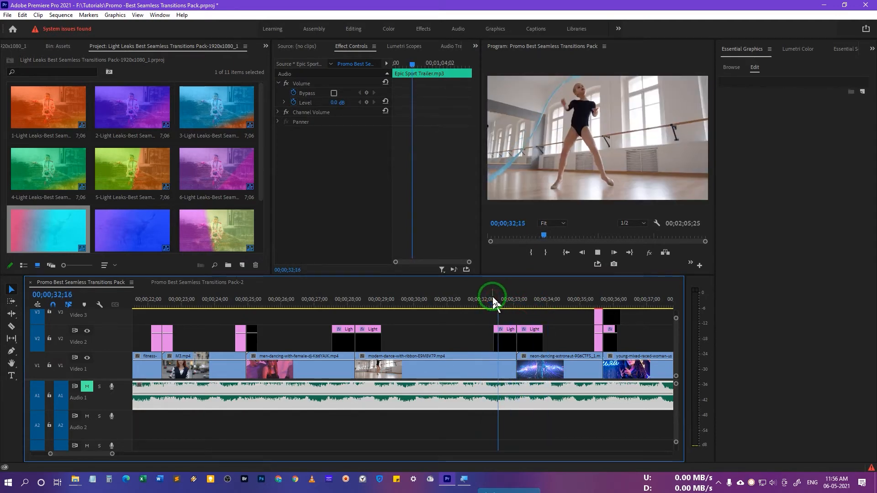
{"action": "key", "text": "space"}
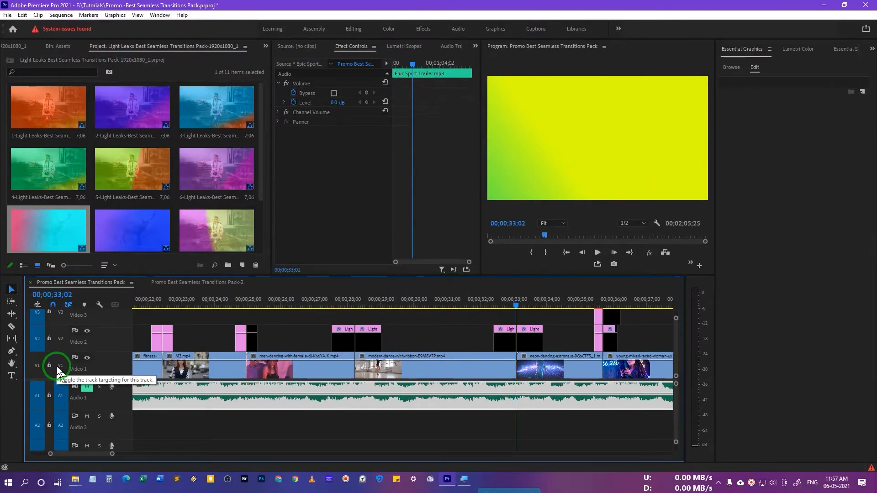
Show the main Promo -Best Seamless Transitions Pack project and create a new sequence in its Best Seamless Promo bin.
{"action": "left_click_drag", "start_coordinate": [222, 176], "coordinate": [539, 347]}
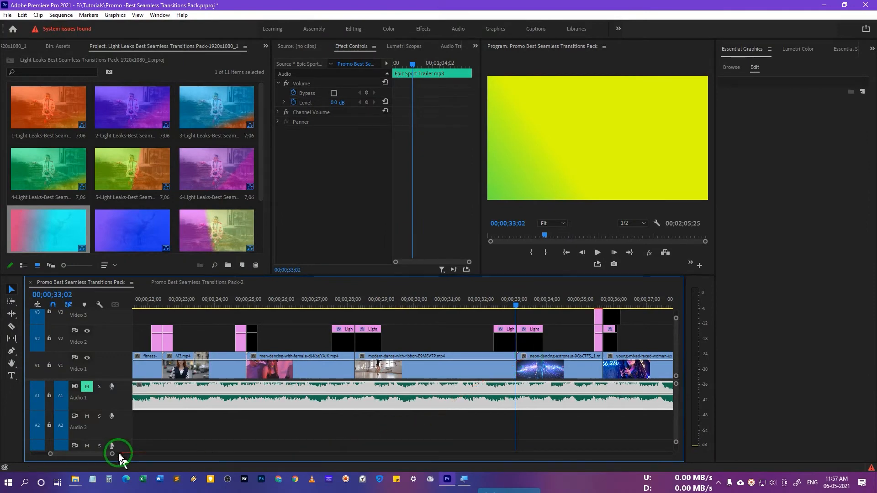
{"action": "left_click_drag", "start_coordinate": [113, 454], "coordinate": [191, 452]}
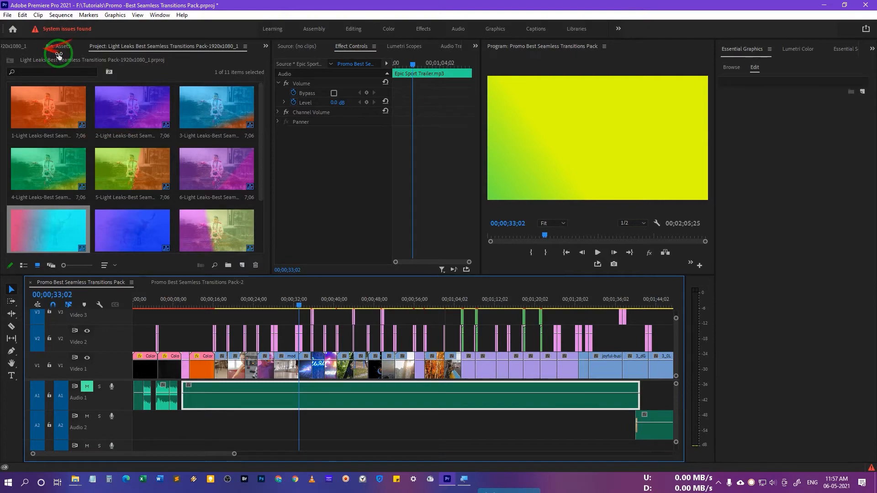
{"action": "left_click", "coordinate": [266, 46]}
{"action": "left_click", "coordinate": [296, 57]}
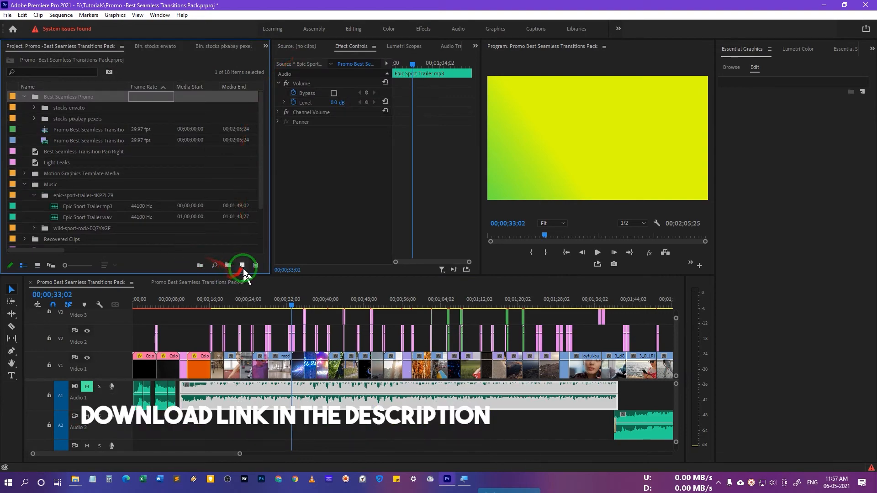
{"action": "left_click", "coordinate": [243, 266]}
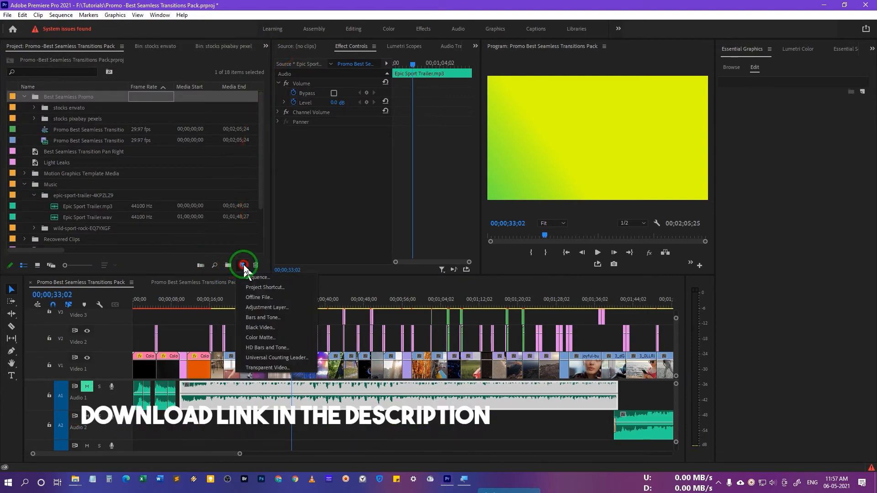
{"action": "left_click", "coordinate": [278, 276]}
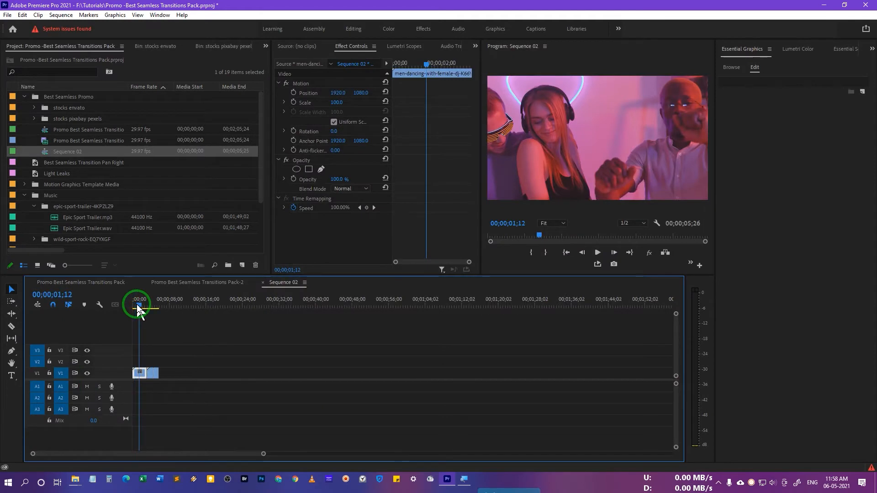
Scrub through Sequence 02 to the astronaut clip and check the frame size in the sequence settings.
{"action": "left_click_drag", "start_coordinate": [136, 304], "coordinate": [175, 310]}
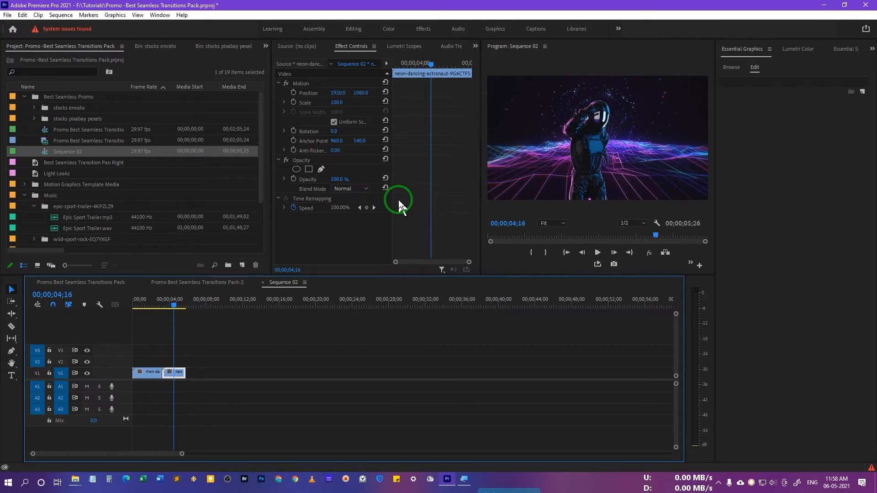
{"action": "left_click", "coordinate": [235, 373]}
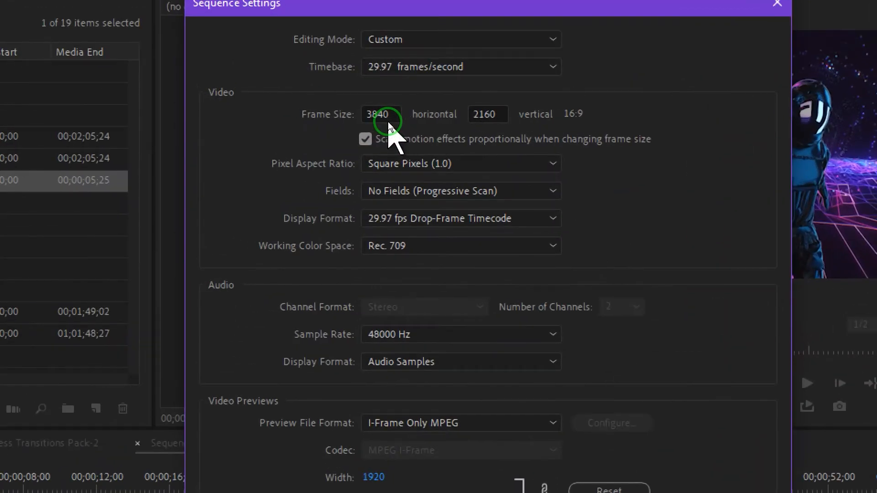
{"action": "left_click", "coordinate": [390, 121]}
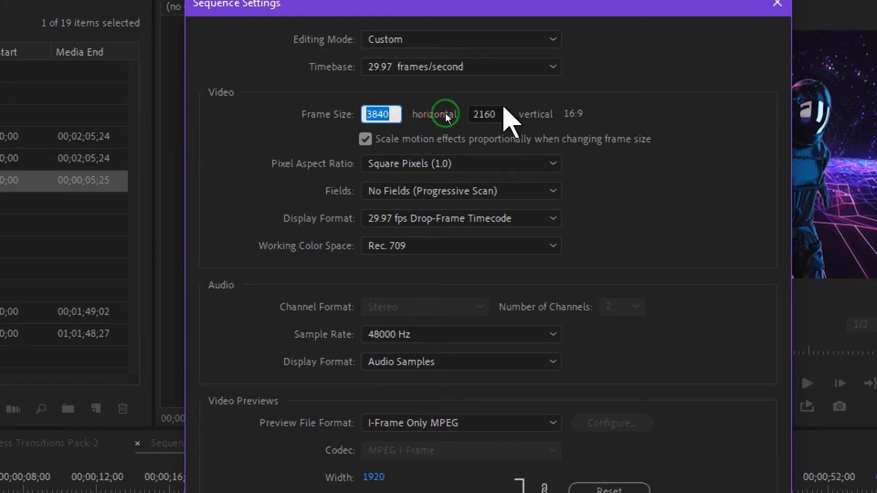
{"action": "left_click", "coordinate": [473, 118]}
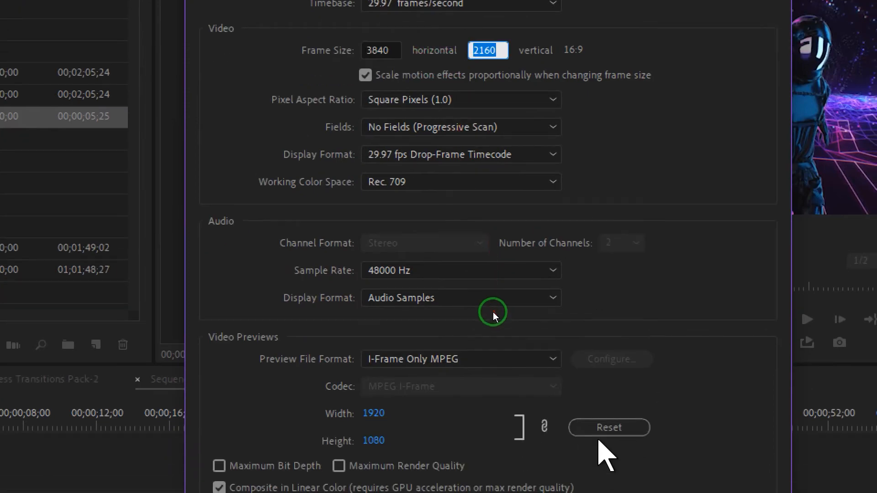
{"action": "left_click", "coordinate": [614, 442]}
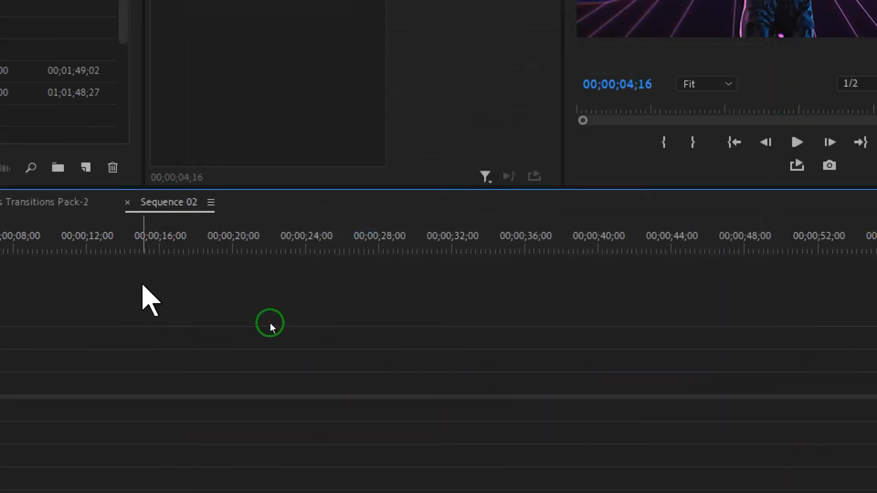
From the Best Seamless Transitions Streatch & Zoom 1920x1080_1 project, place Zoom in hit on V2 over the clip cut at 00;00;03;08.
{"action": "left_click_drag", "start_coordinate": [143, 305], "coordinate": [158, 312]}
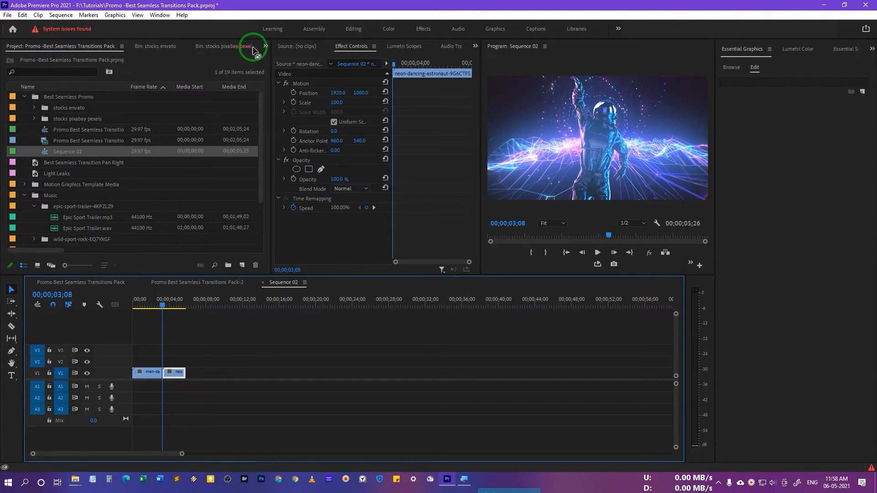
{"action": "left_click", "coordinate": [266, 45]}
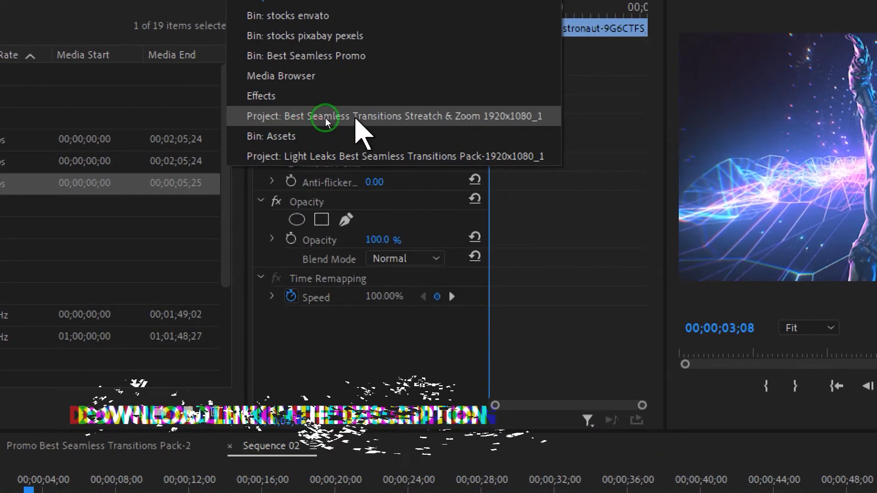
{"action": "left_click", "coordinate": [349, 118]}
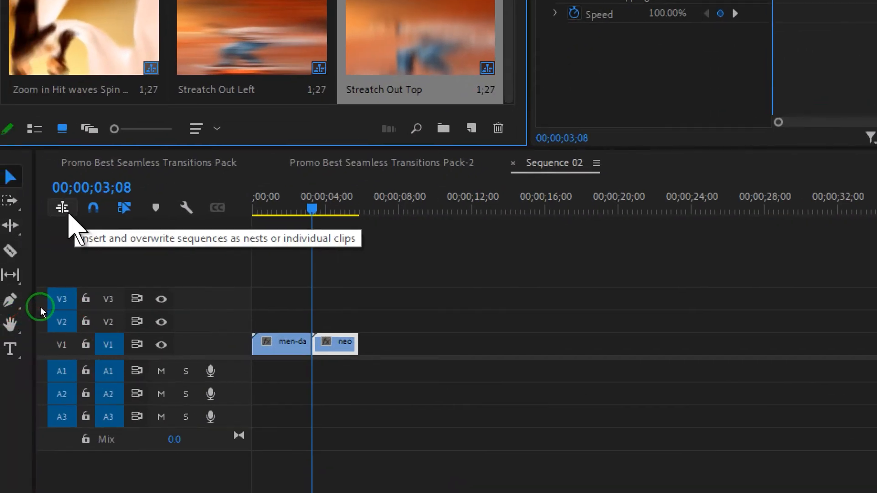
{"action": "left_click", "coordinate": [110, 349]}
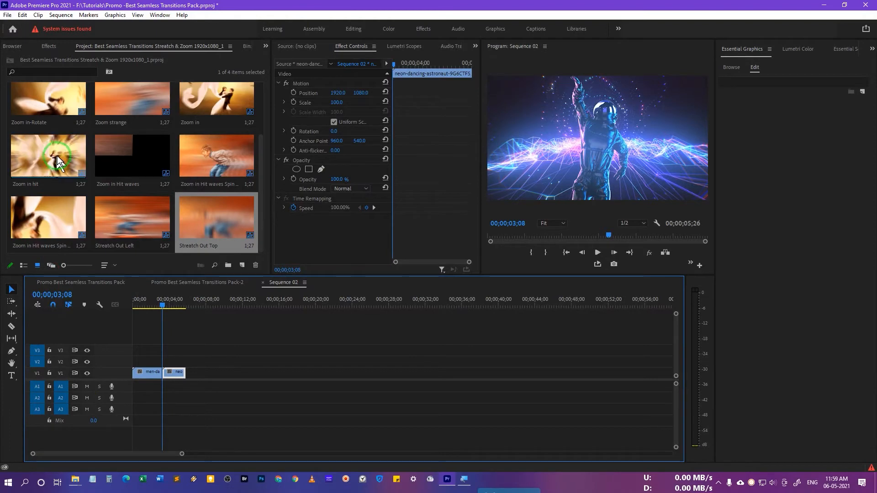
{"action": "left_click_drag", "start_coordinate": [58, 159], "coordinate": [163, 363]}
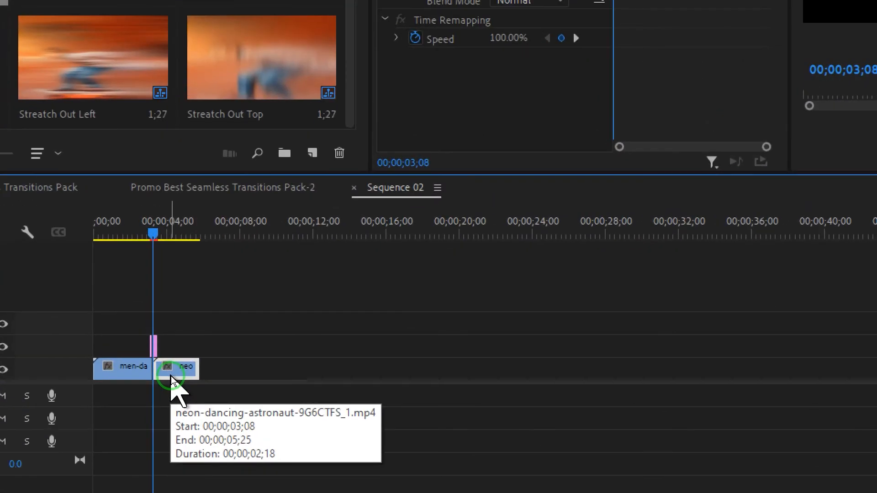
Play back the Zoom in hit transition from about 00;00;02;29 across the men-dancing and neon-dancing-astronaut cut.
{"action": "key", "text": "equal"}
{"action": "key", "text": "equal"}
{"action": "key", "text": "equal"}
{"action": "key", "text": "equal"}
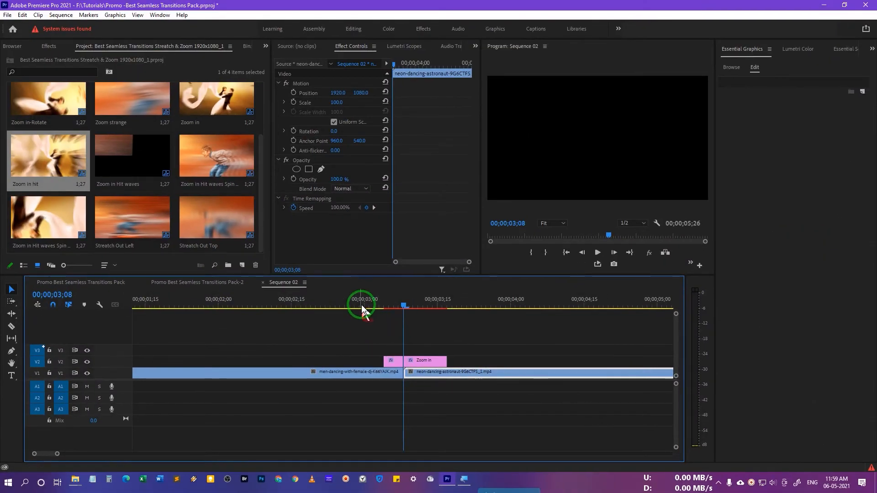
{"action": "left_click", "coordinate": [550, 233]}
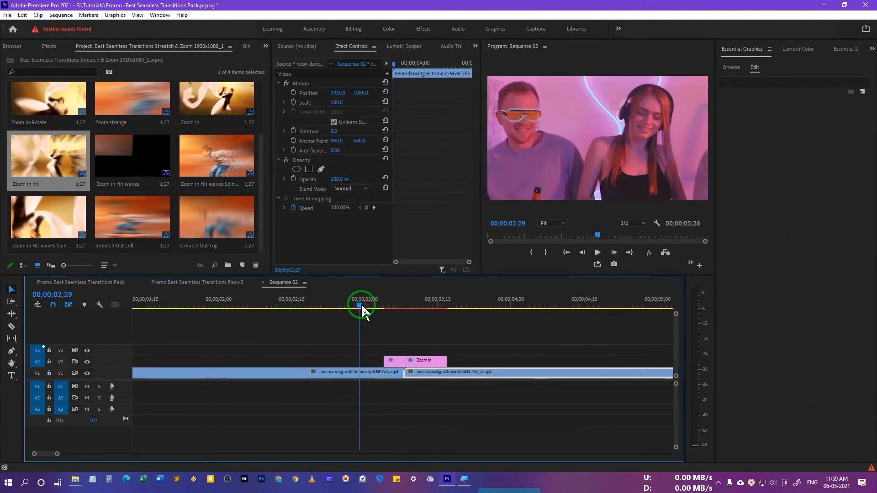
{"action": "key", "text": "space"}
{"action": "left_click", "coordinate": [362, 305]}
{"action": "key", "text": "space"}
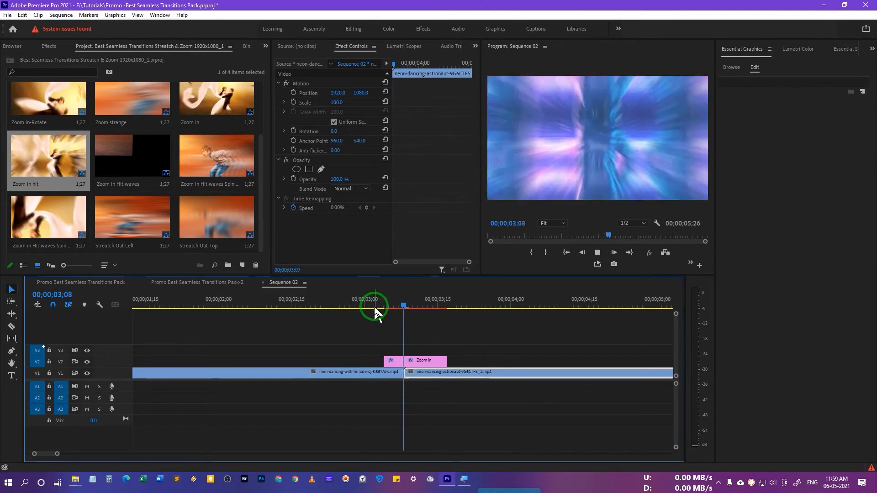
{"action": "left_click", "coordinate": [374, 306]}
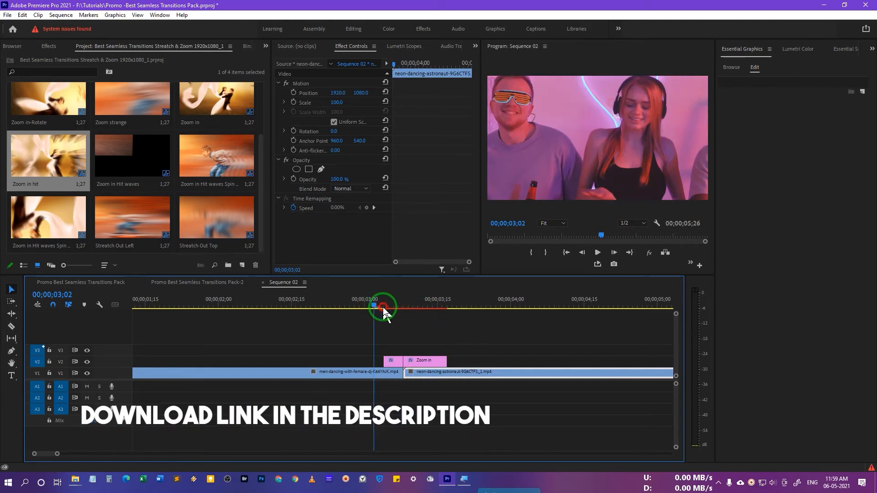
Toggle Scale to Frame Size for both Zoom in hit adjustment clips on V2.
{"action": "left_click", "coordinate": [404, 306]}
{"action": "mouse_move", "coordinate": [404, 310]}
{"action": "left_mouse_down"}
{"action": "mouse_move", "coordinate": [418, 310]}
{"action": "mouse_move", "coordinate": [398, 317]}
{"action": "mouse_move", "coordinate": [431, 317]}
{"action": "mouse_move", "coordinate": [396, 321]}
{"action": "left_mouse_up"}
{"action": "left_click_drag", "start_coordinate": [464, 334], "coordinate": [396, 362]}
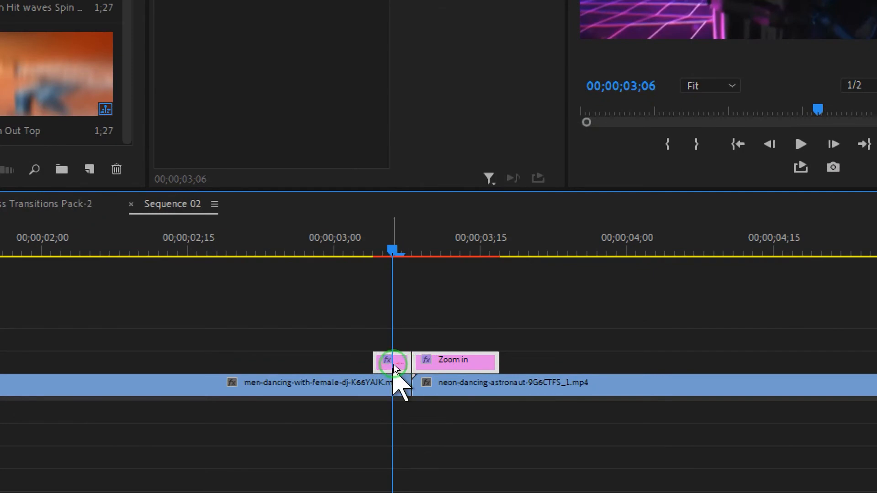
{"action": "right_click", "coordinate": [426, 362]}
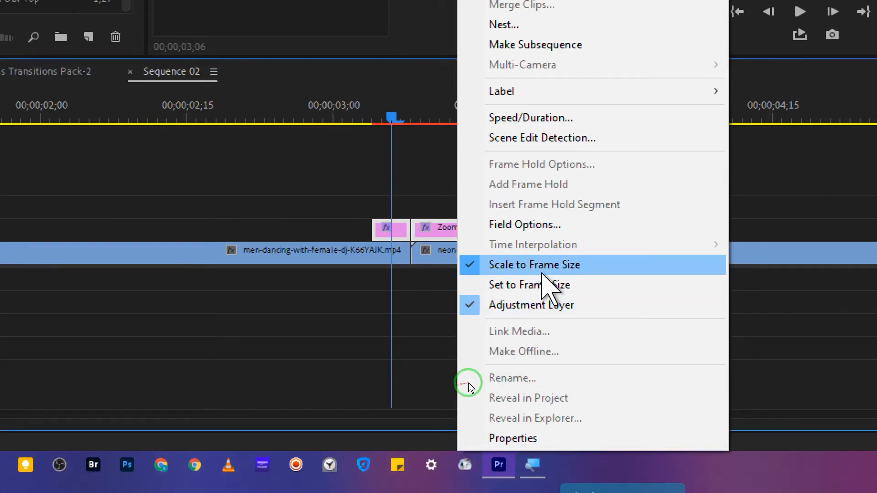
{"action": "left_click", "coordinate": [484, 264]}
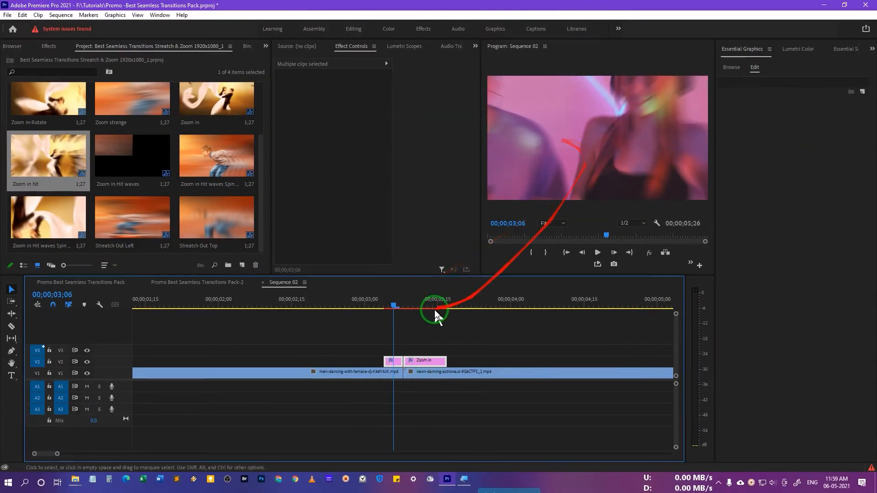
Replay the Zoom in hit transition from about 00;00;03;03 to check how it fits the frame.
{"action": "left_click_drag", "start_coordinate": [396, 305], "coordinate": [379, 309]}
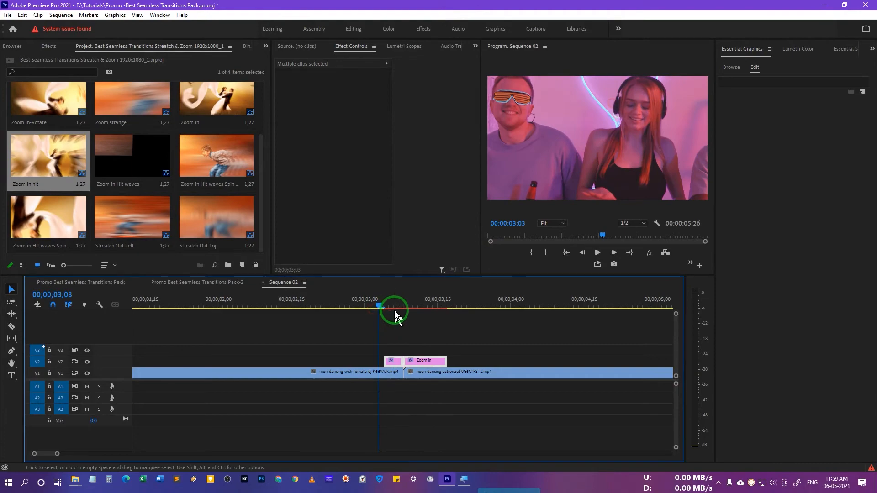
{"action": "key", "text": "space"}
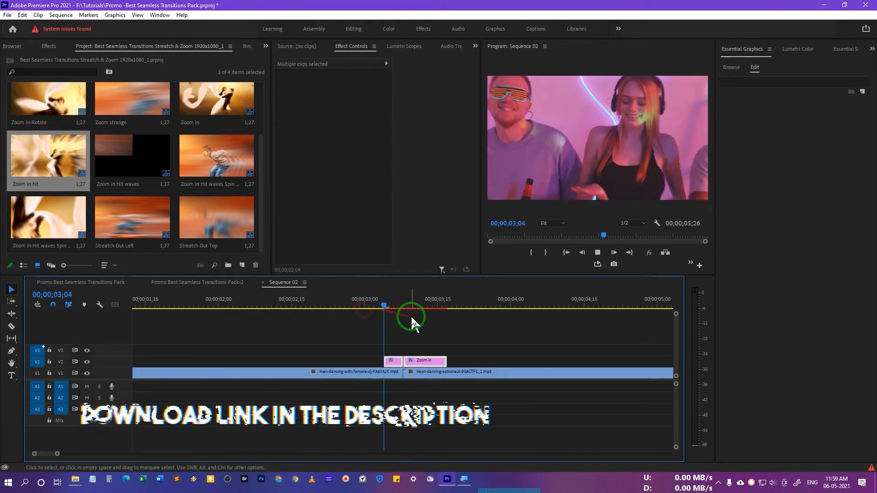
{"action": "left_click", "coordinate": [387, 301]}
{"action": "left_click", "coordinate": [387, 300]}
{"action": "key", "text": "space"}
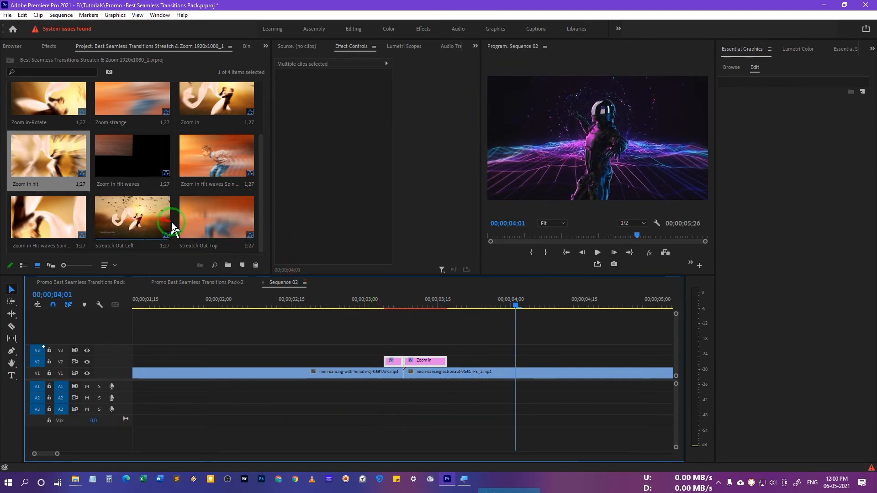
Split the neon-dancing-astronaut clip on V1 at 00;00;04;20.
{"action": "scroll", "coordinate": [446, 327], "scroll_direction": "down", "scroll_amount": 5}
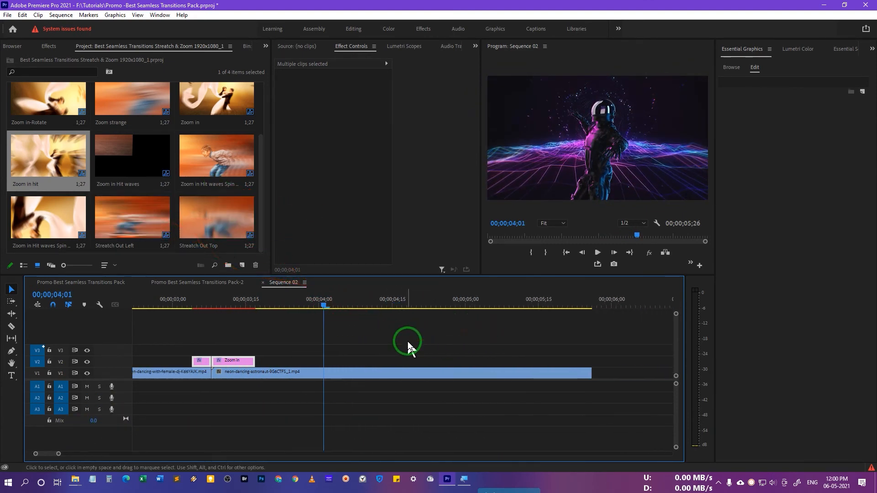
{"action": "left_click", "coordinate": [416, 302]}
{"action": "key", "text": "ctrl+k"}
Replace the Zoom in hit clips on V2 with the Zoom in-Rotate transition, centred on the men-dancing and astronaut cut.
{"action": "left_click_drag", "start_coordinate": [284, 341], "coordinate": [190, 361]}
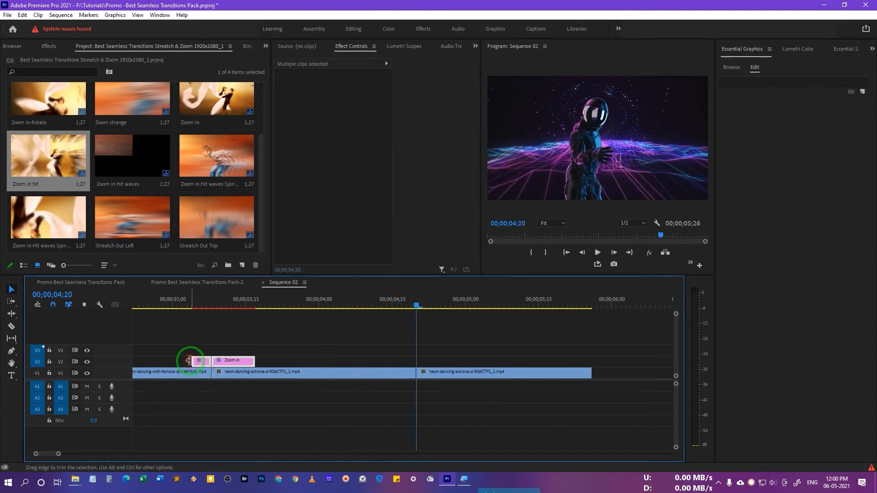
{"action": "key", "text": "Delete"}
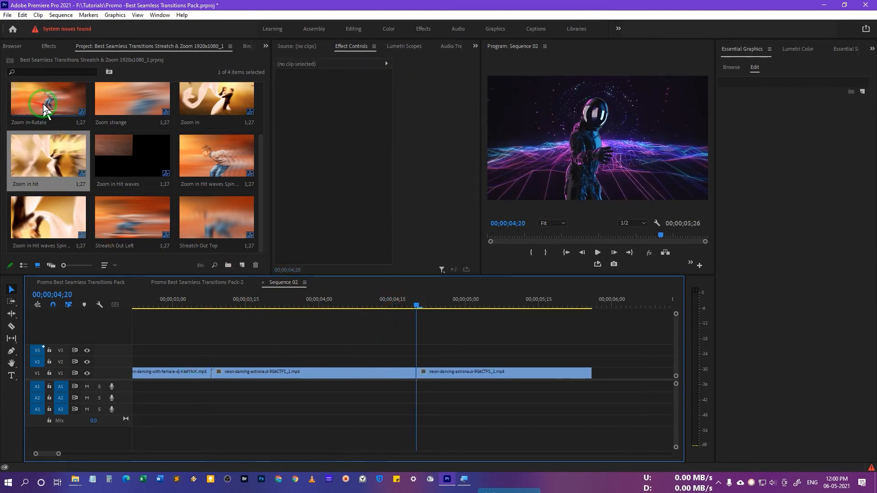
{"action": "left_click_drag", "start_coordinate": [42, 116], "coordinate": [214, 361]}
Play back the Zoom in-Rotate transition from about 00;00;02;23 and examine how it fills the frame.
{"action": "left_click", "coordinate": [139, 303]}
{"action": "scroll", "coordinate": [202, 334], "scroll_direction": "up", "scroll_amount": 1}
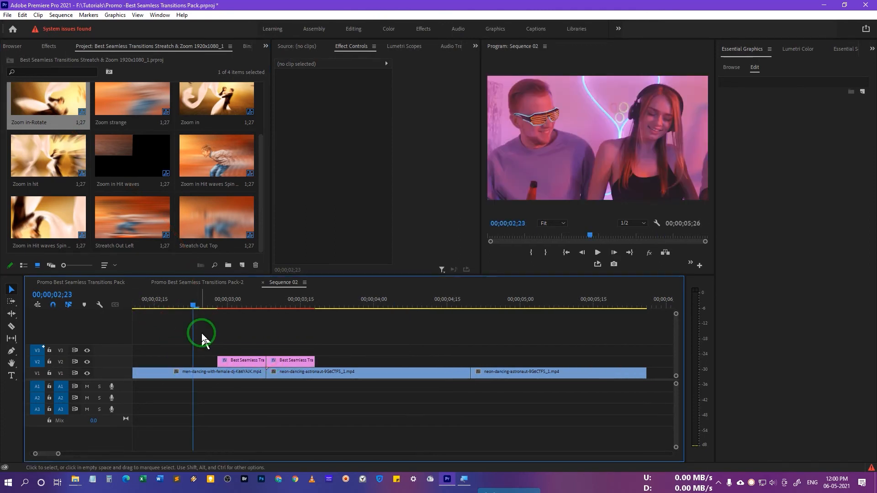
{"action": "key", "text": "space"}
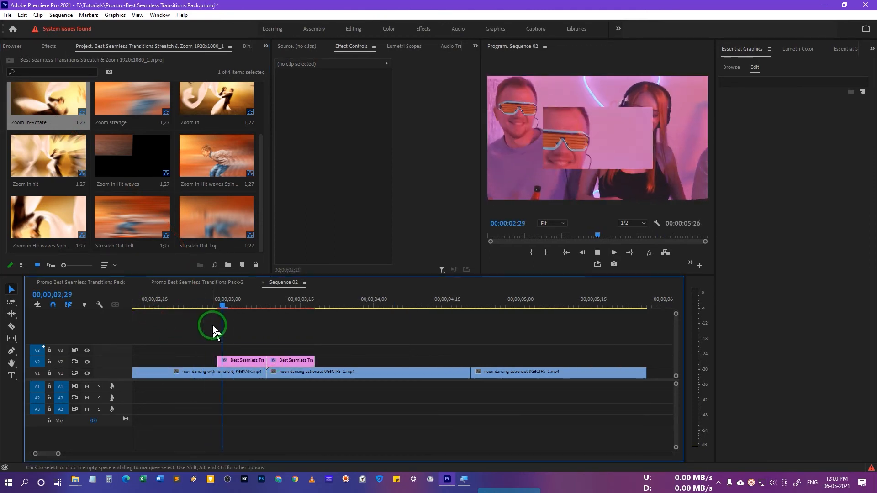
{"action": "left_click_drag", "start_coordinate": [213, 319], "coordinate": [545, 157]}
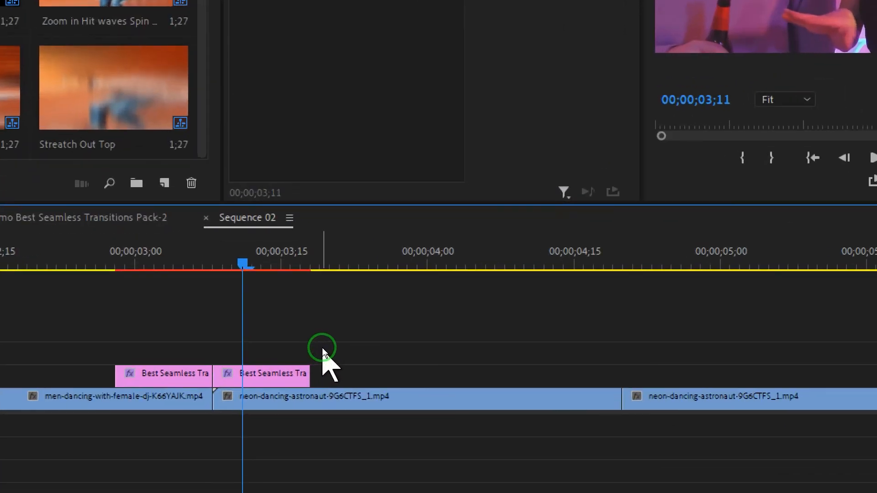
Apply Scale to Frame Size to both Zoom in-Rotate adjustment clips on V2.
{"action": "left_click_drag", "start_coordinate": [310, 339], "coordinate": [246, 363]}
{"action": "left_click_drag", "start_coordinate": [172, 380], "coordinate": [182, 374]}
{"action": "right_click", "coordinate": [183, 374]}
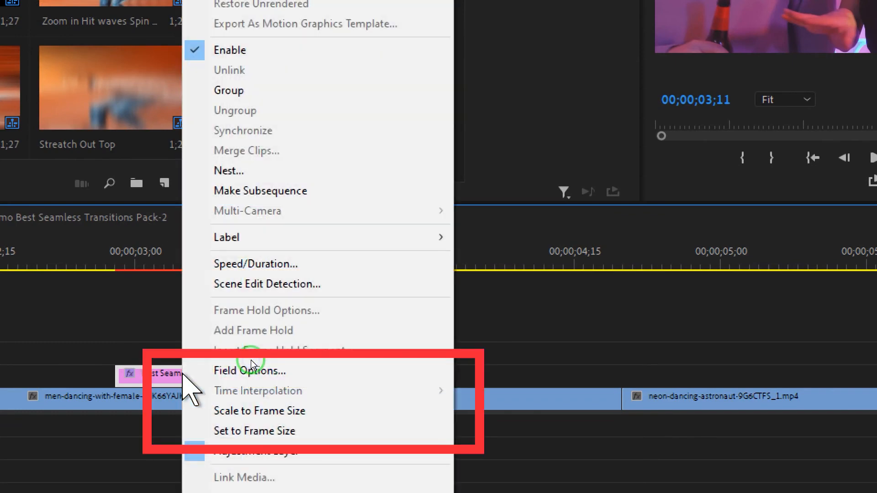
{"action": "left_click", "coordinate": [211, 416]}
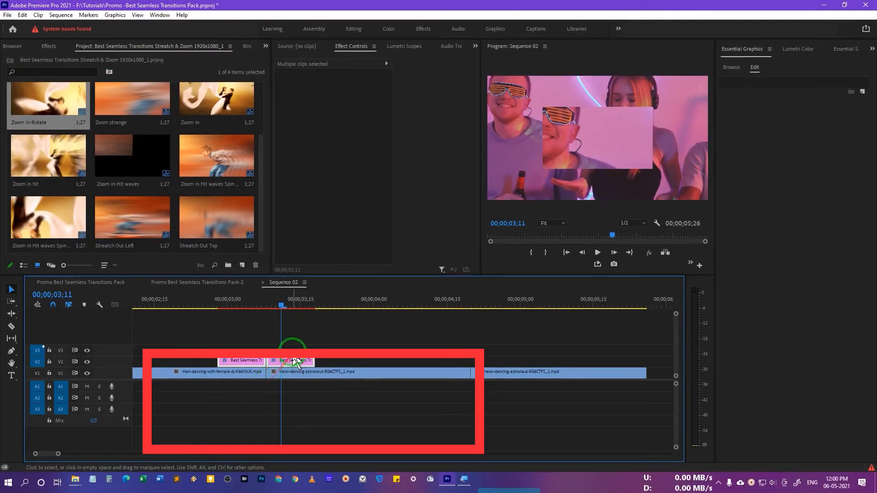
{"action": "left_click", "coordinate": [293, 334]}
Render the sequence preview and play back the scaled Zoom in-Rotate transition across the cut.
{"action": "mouse_move", "coordinate": [207, 308]}
{"action": "left_mouse_down"}
{"action": "mouse_move", "coordinate": [273, 308]}
{"action": "mouse_move", "coordinate": [204, 311]}
{"action": "left_mouse_up"}
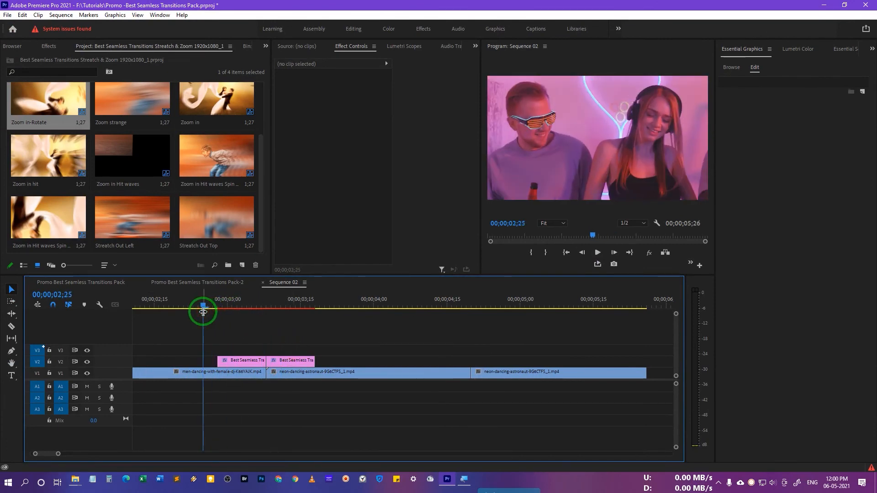
{"action": "key", "text": "Return"}
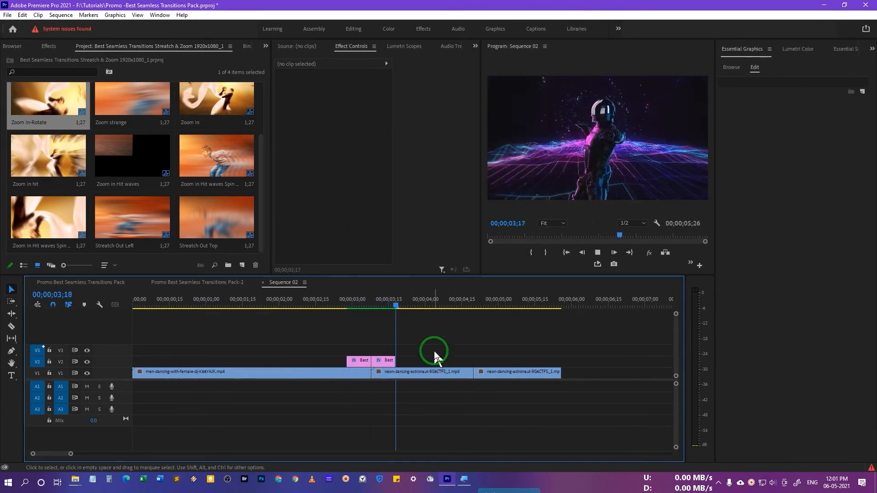
{"action": "left_click_drag", "start_coordinate": [341, 300], "coordinate": [349, 303]}
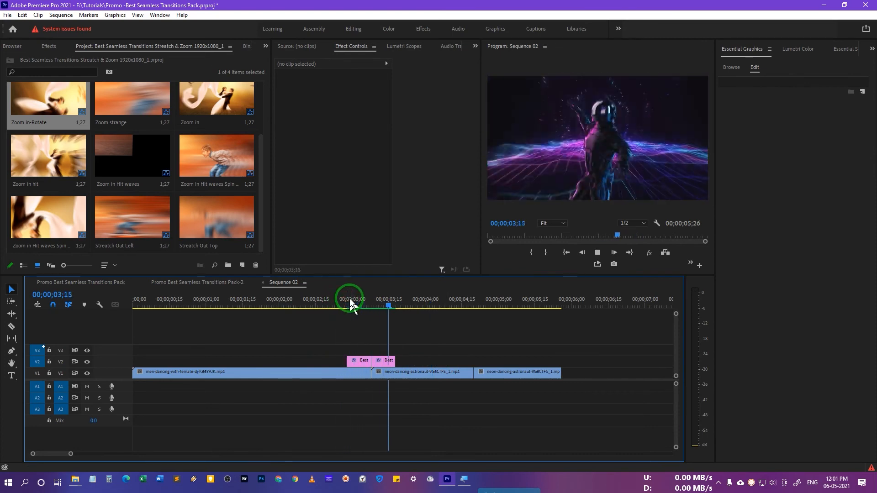
{"action": "left_click", "coordinate": [345, 302]}
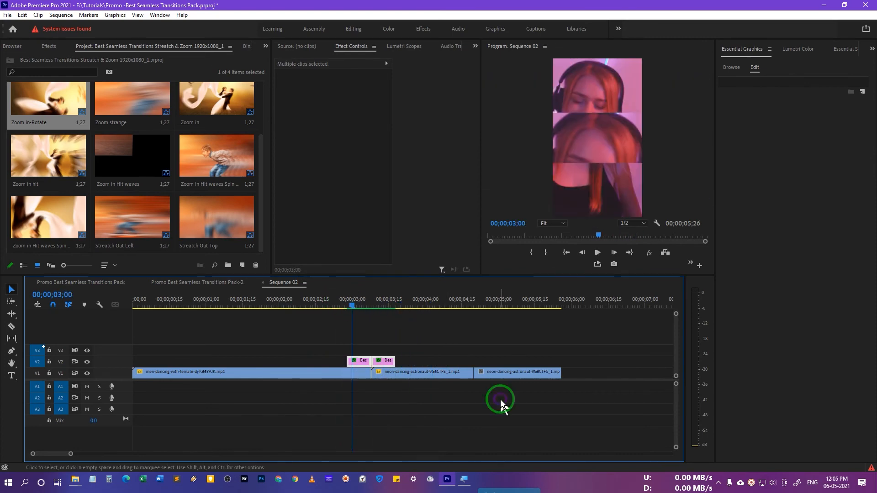